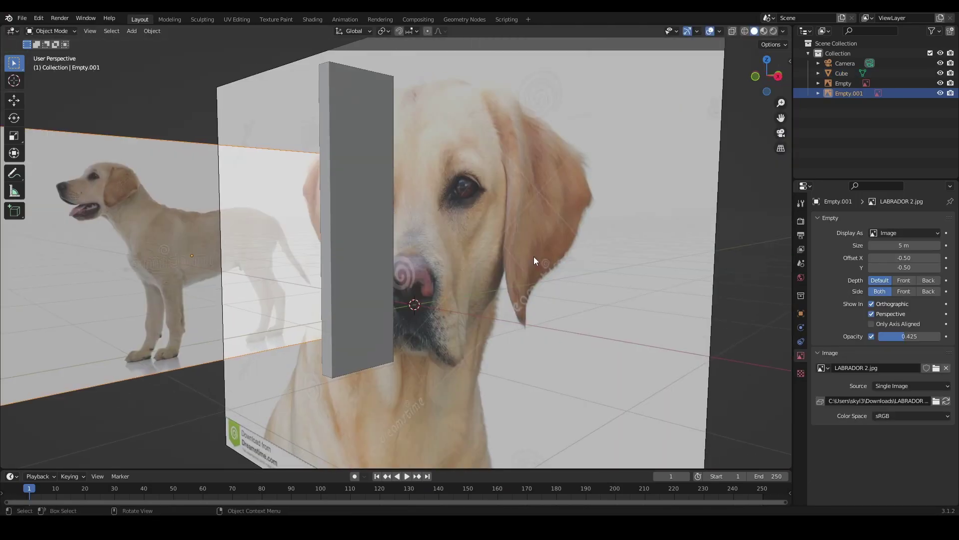
In right side view, finish sizing the side reference image and select the head mesh.
{"action": "mouse_move", "coordinate": [534, 256]}
{"action": "middle_mouse_down"}
{"action": "mouse_move", "coordinate": [535, 415]}
{"action": "mouse_move", "coordinate": [559, 328]}
{"action": "mouse_move", "coordinate": [615, 354]}
{"action": "middle_mouse_up"}
{"action": "key", "text": "KP_3"}
{"action": "left_click", "coordinate": [354, 277]}
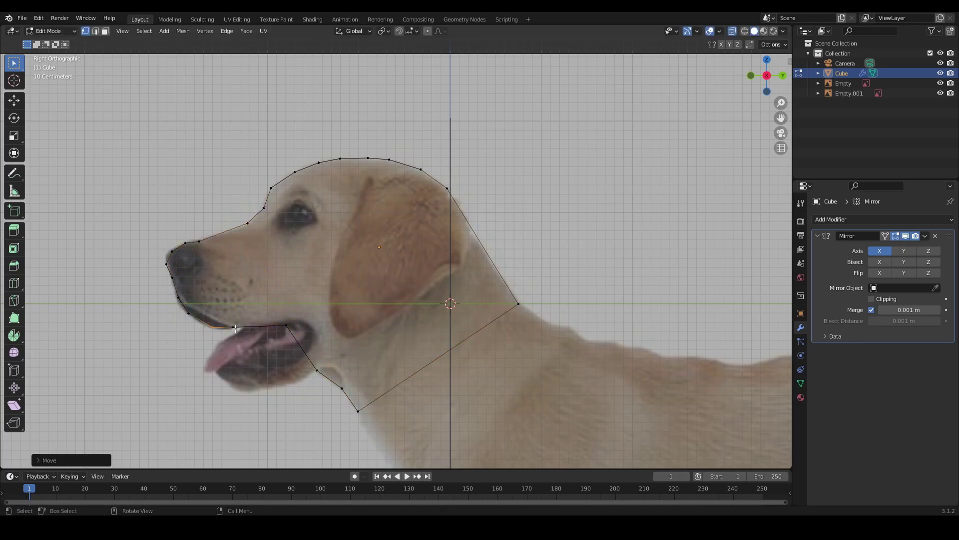
Check the nose ring against the front and side reference views.
{"action": "key", "text": "KP_1"}
{"action": "key", "text": "KP_Decimal"}
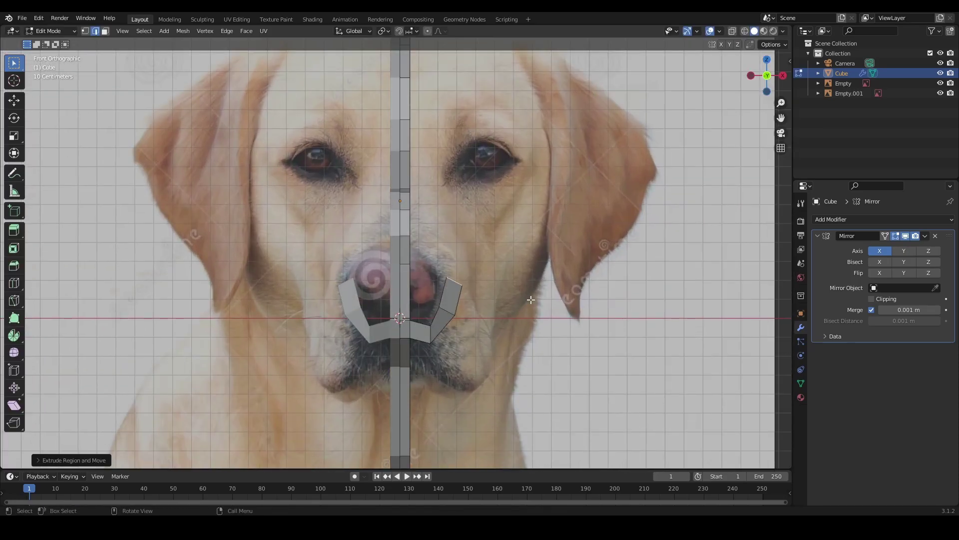
{"action": "key", "text": "KP_3"}
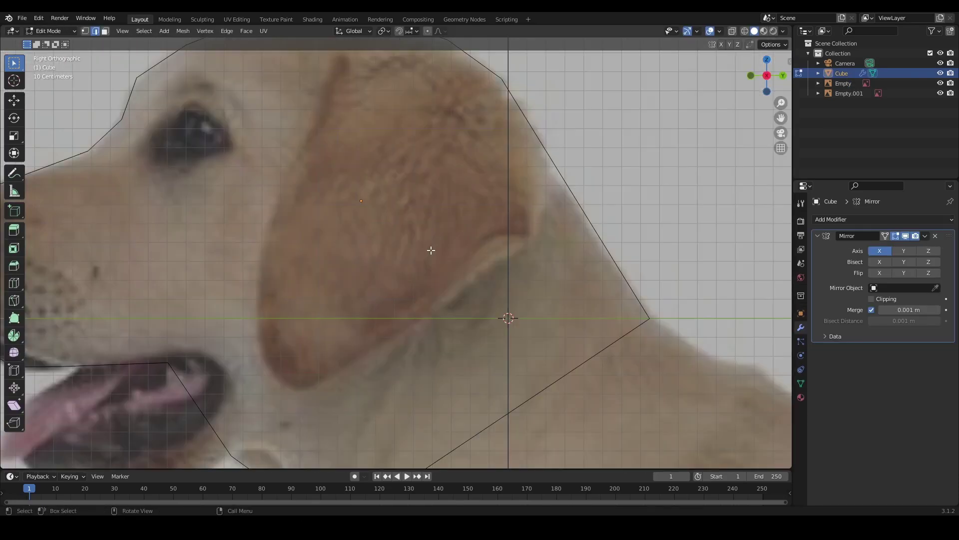
{"action": "scroll", "coordinate": [189, 276], "scroll_direction": "down", "scroll_amount": 3}
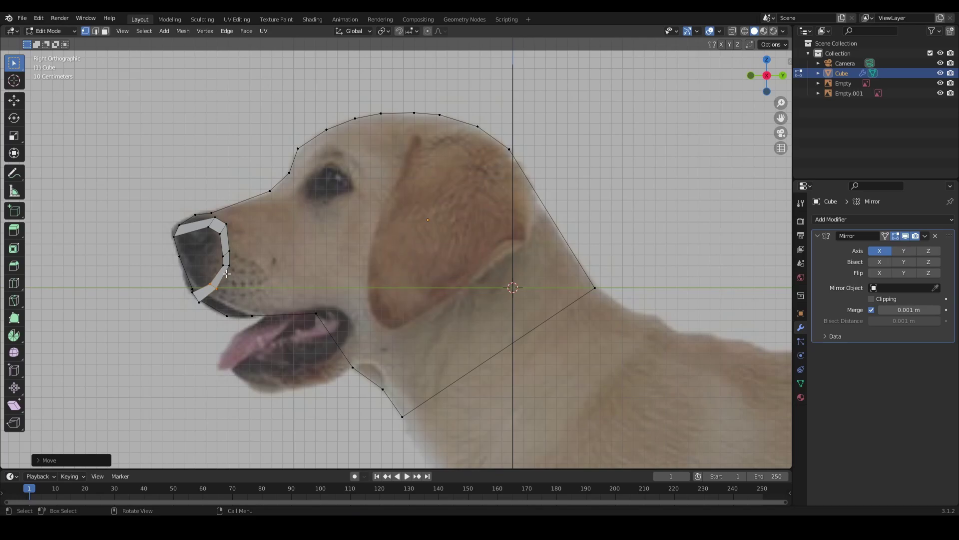
{"action": "middle_click_drag", "start_coordinate": [224, 259], "coordinate": [314, 248]}
{"action": "key", "text": "KP_1"}
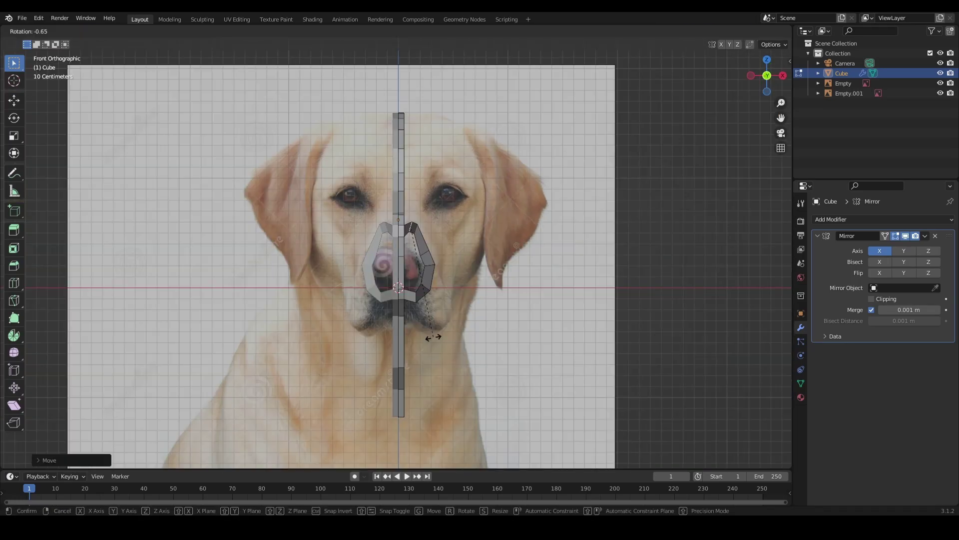
{"action": "scroll", "coordinate": [392, 245], "scroll_direction": "up", "scroll_amount": 4}
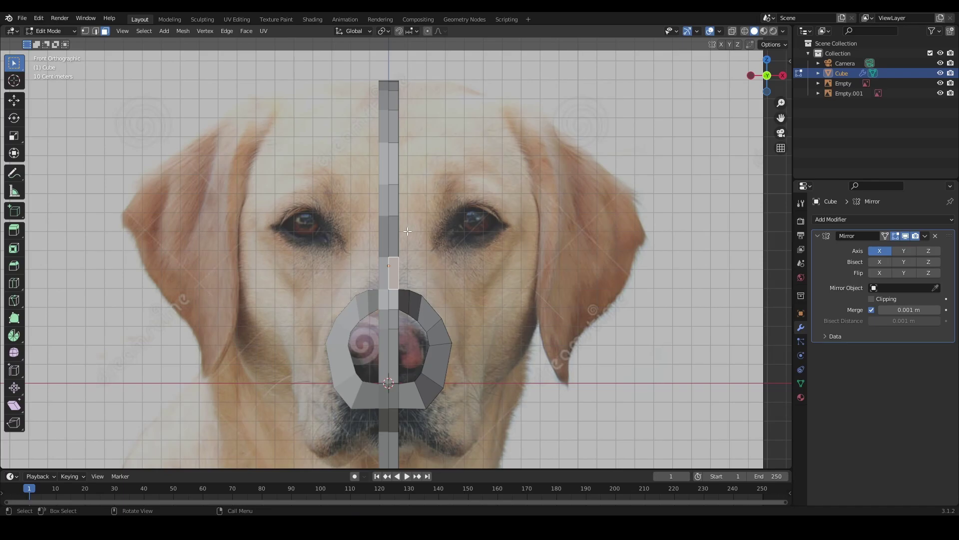
{"action": "middle_click_drag", "start_coordinate": [406, 240], "coordinate": [450, 247]}
{"action": "key", "text": "KP_1"}
Move the nose vertices to match the reference, keeping snout vertices on the Y axis.
{"action": "key", "text": "g"}
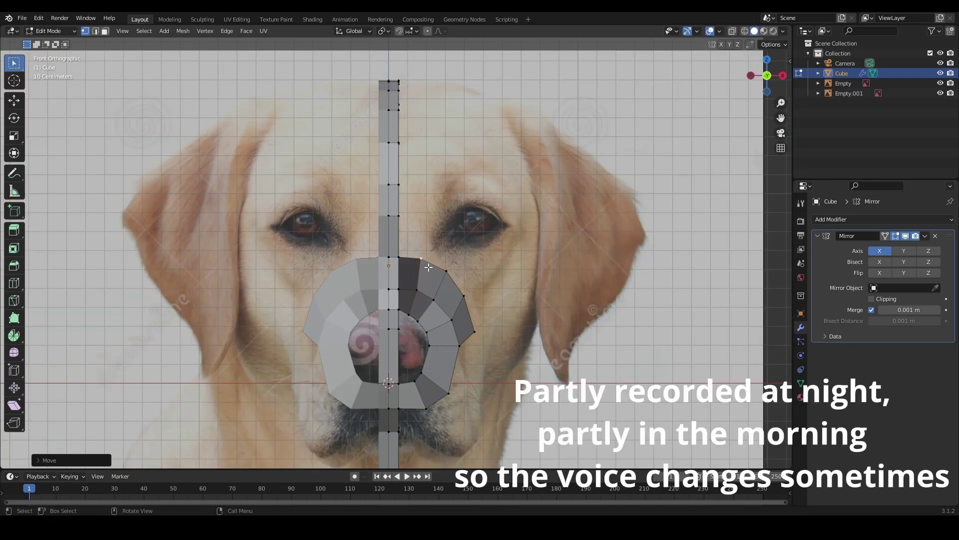
{"action": "key", "text": "KP_3"}
{"action": "mouse_move", "coordinate": [442, 270]}
{"action": "middle_mouse_down"}
{"action": "mouse_move", "coordinate": [479, 248]}
{"action": "mouse_move", "coordinate": [451, 315]}
{"action": "middle_mouse_up"}
{"action": "key", "text": "KP_3"}
{"action": "key", "text": "g"}
{"action": "key", "text": "y"}
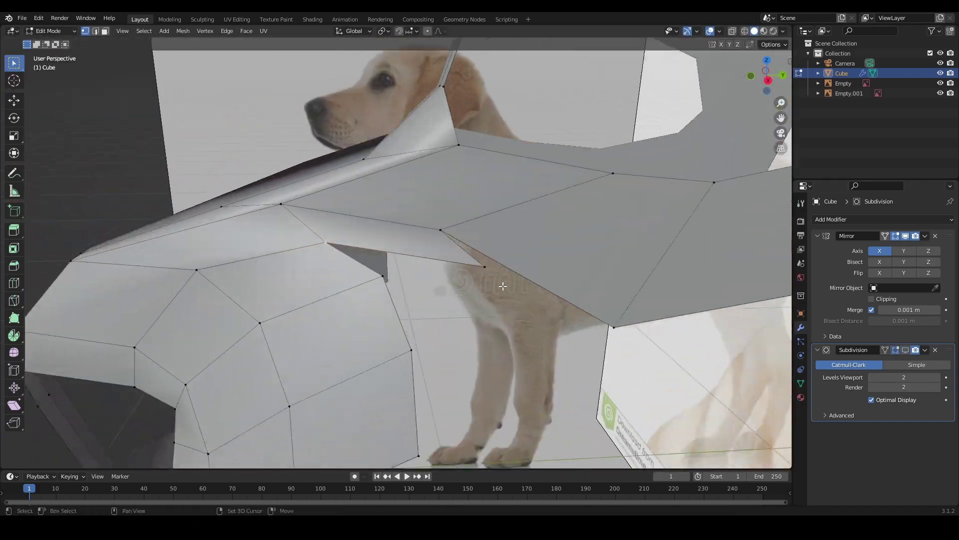
Extend the head edges up toward the ear in front view.
{"action": "middle_click_drag", "start_coordinate": [502, 285], "coordinate": [532, 338]}
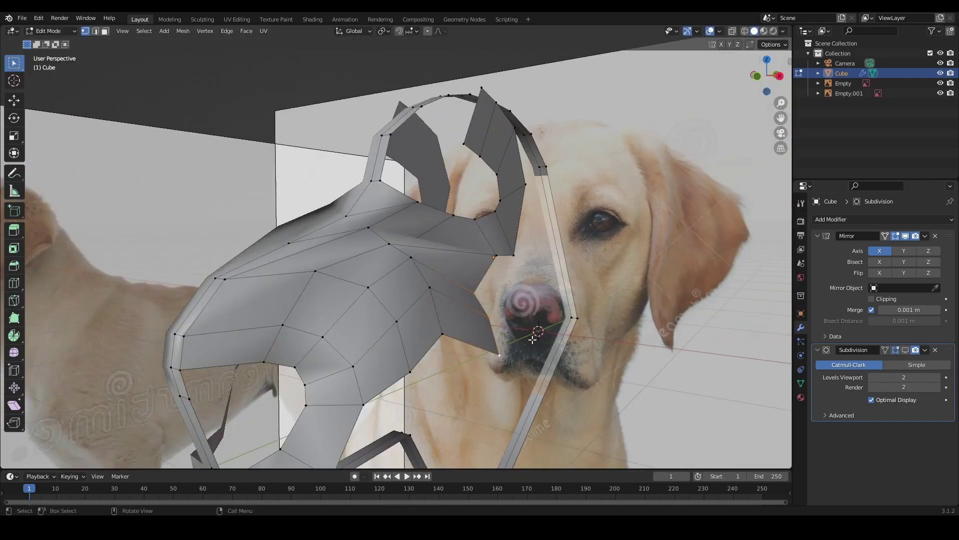
{"action": "key", "text": "KP_1"}
{"action": "key", "text": "g"}
{"action": "left_click", "coordinate": [504, 324]}
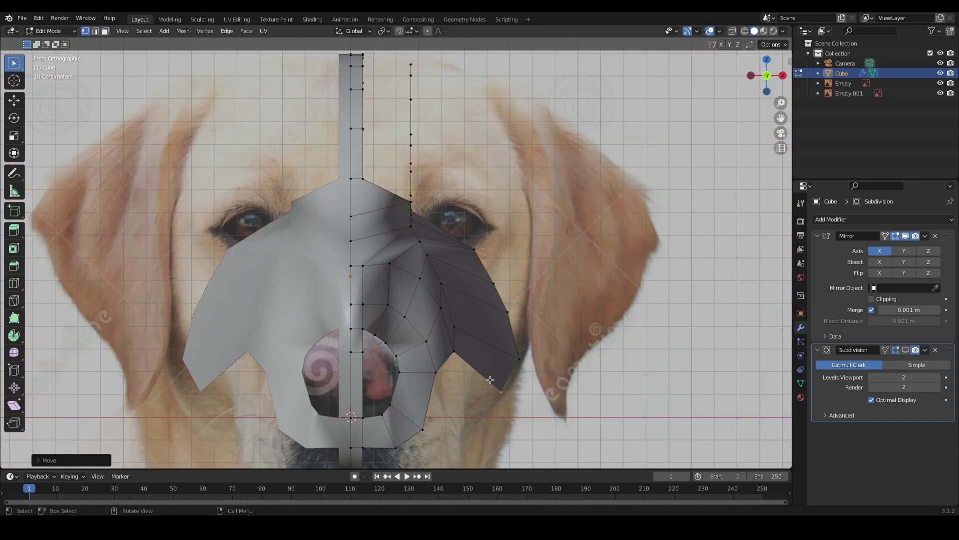
{"action": "middle_click_drag", "start_coordinate": [489, 380], "coordinate": [527, 282], "text": "shift"}
{"action": "key", "text": "g"}
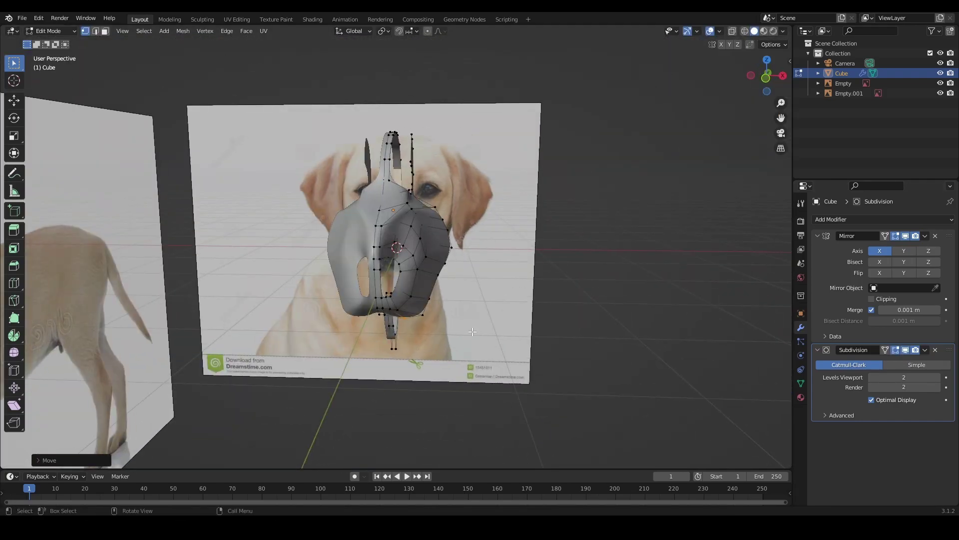
In vertex select mode, position the extruded vertices over the brow.
{"action": "mouse_move", "coordinate": [401, 359]}
{"action": "middle_mouse_down"}
{"action": "mouse_move", "coordinate": [459, 228]}
{"action": "mouse_move", "coordinate": [347, 349]}
{"action": "middle_mouse_up"}
{"action": "key", "text": "1"}
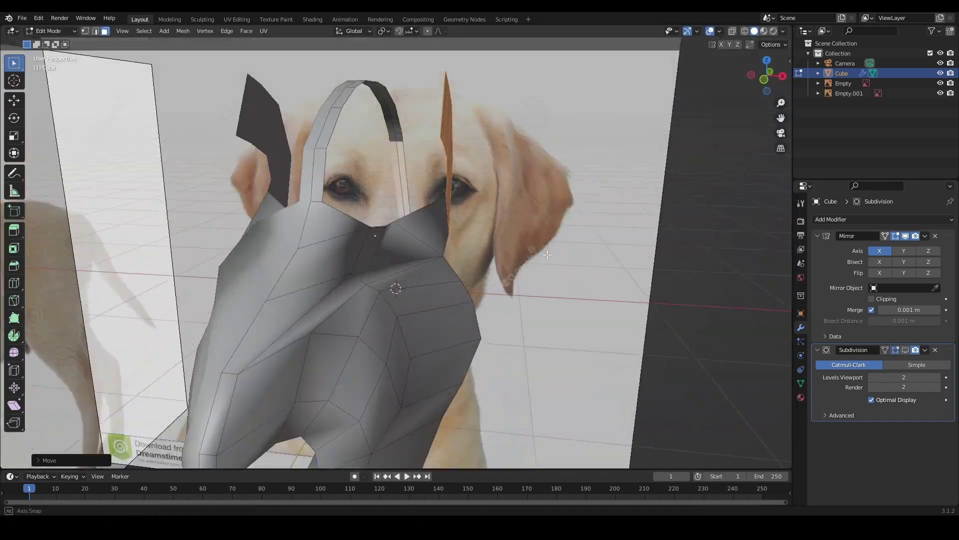
{"action": "scroll", "coordinate": [478, 222], "scroll_direction": "up", "scroll_amount": 3}
{"action": "mouse_move", "coordinate": [478, 222]}
{"action": "middle_mouse_down"}
{"action": "mouse_move", "coordinate": [291, 272]}
{"action": "mouse_move", "coordinate": [453, 112]}
{"action": "middle_mouse_up"}
{"action": "key", "text": "KP_1"}
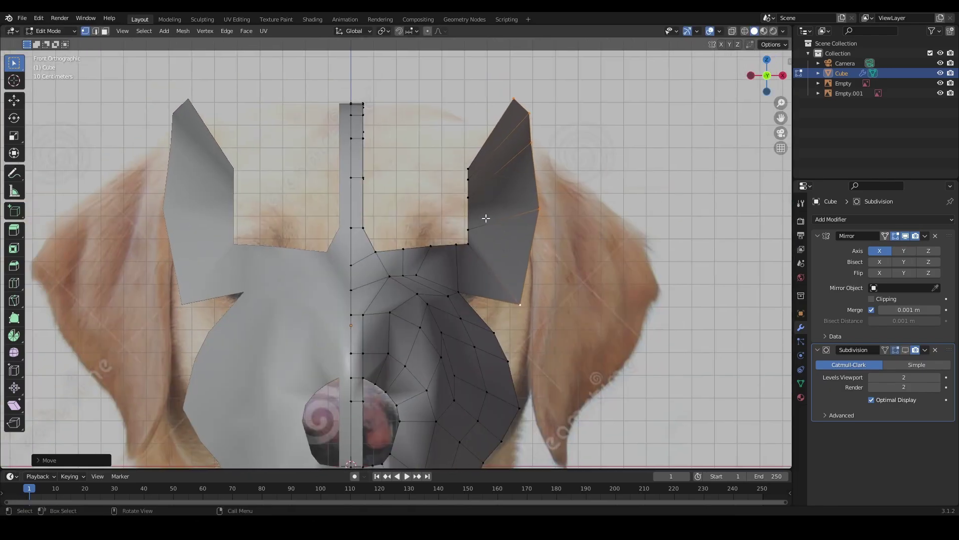
{"action": "left_click", "coordinate": [465, 144]}
{"action": "middle_click_drag", "start_coordinate": [465, 143], "coordinate": [495, 228]}
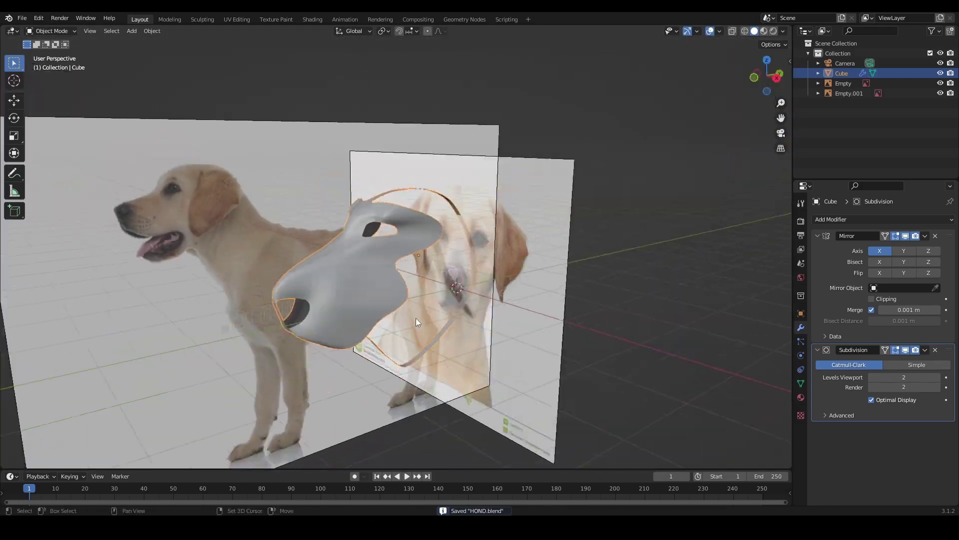
Extrude new faces from the head selection in front view.
{"action": "mouse_move", "coordinate": [495, 228]}
{"action": "middle_mouse_down"}
{"action": "mouse_move", "coordinate": [419, 325]}
{"action": "mouse_move", "coordinate": [445, 334]}
{"action": "mouse_move", "coordinate": [492, 320]}
{"action": "middle_mouse_up"}
{"action": "key", "text": "KP_1"}
{"action": "key", "text": "e"}
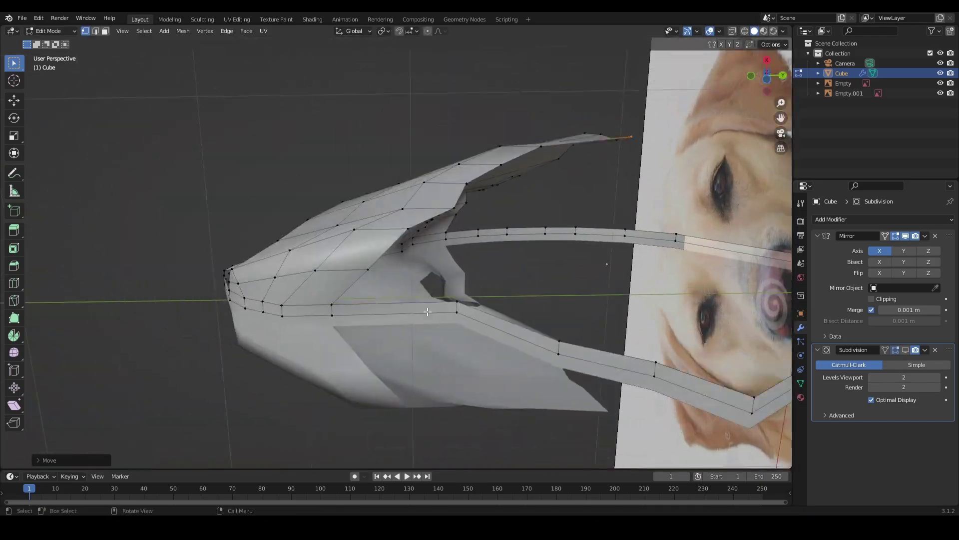
{"action": "mouse_move", "coordinate": [491, 320]}
{"action": "middle_mouse_down"}
{"action": "mouse_move", "coordinate": [370, 263]}
{"action": "mouse_move", "coordinate": [403, 280]}
{"action": "middle_mouse_up"}
{"action": "left_click", "coordinate": [370, 265]}
{"action": "key", "text": "KP_1"}
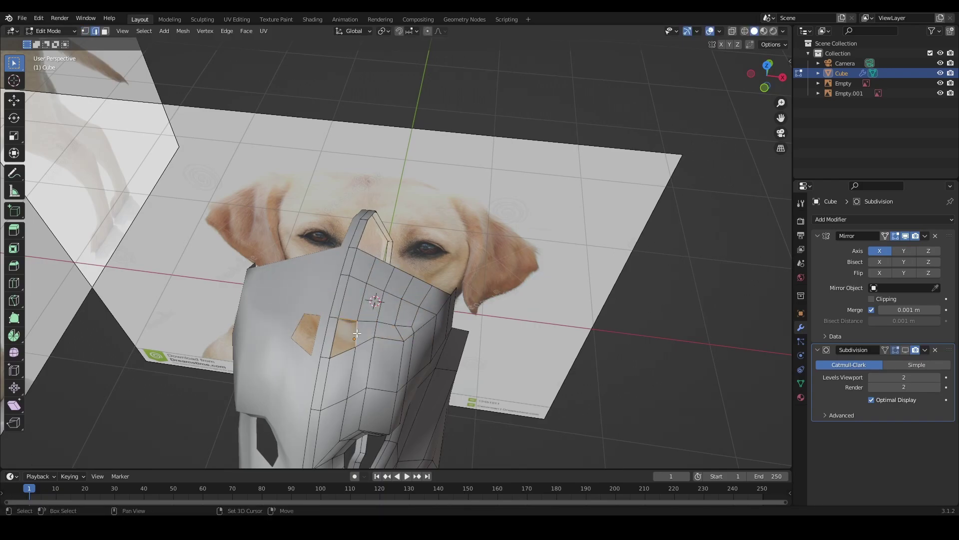
Resize the new faces to close the head sides and adjust vertices in side view.
{"action": "middle_click_drag", "start_coordinate": [356, 333], "coordinate": [13, 339]}
{"action": "mouse_move", "coordinate": [538, 300]}
{"action": "middle_mouse_down"}
{"action": "mouse_move", "coordinate": [497, 301]}
{"action": "mouse_move", "coordinate": [533, 298]}
{"action": "mouse_move", "coordinate": [478, 374]}
{"action": "mouse_move", "coordinate": [383, 360]}
{"action": "mouse_move", "coordinate": [389, 277]}
{"action": "mouse_move", "coordinate": [692, 344]}
{"action": "middle_mouse_up"}
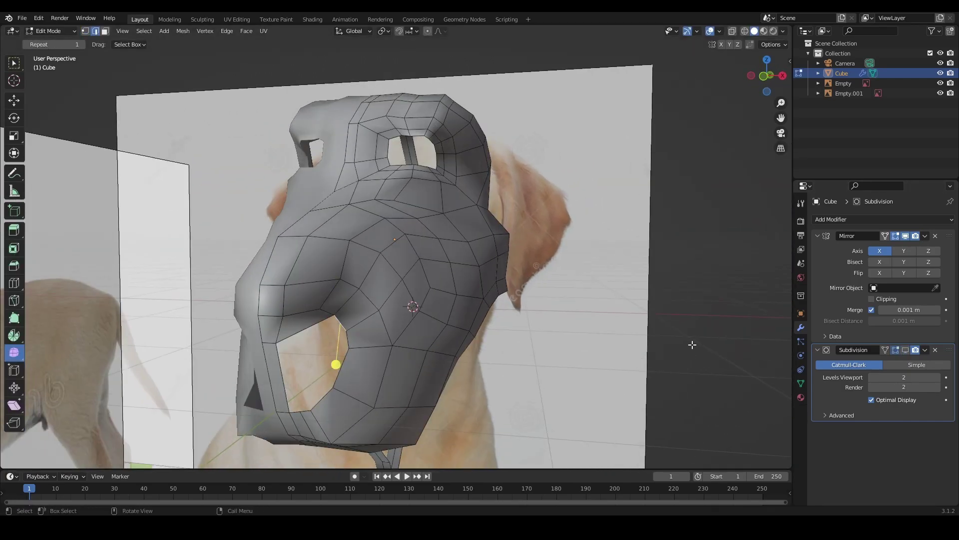
{"action": "left_click", "coordinate": [389, 344]}
{"action": "middle_click_drag", "start_coordinate": [389, 344], "coordinate": [245, 349]}
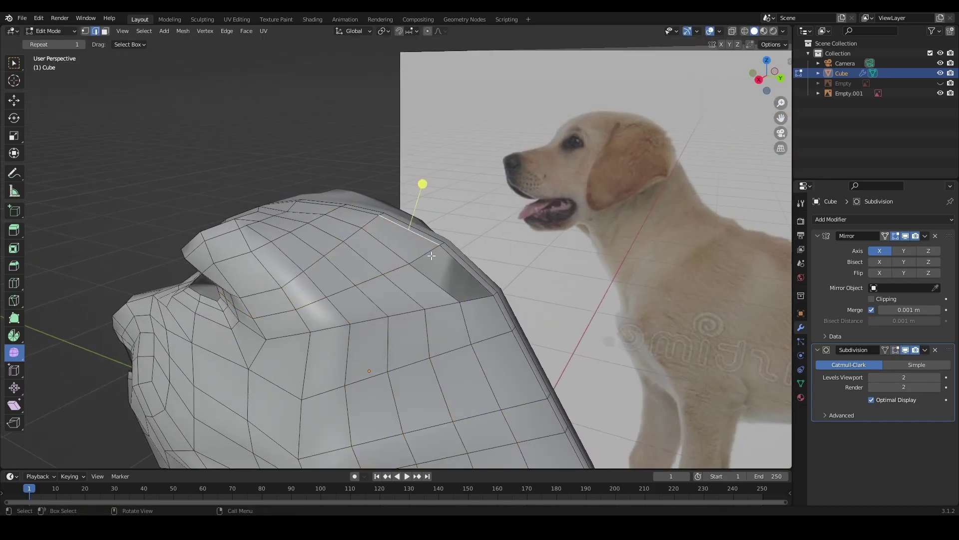
{"action": "key", "text": "KP_3"}
{"action": "key", "text": "g"}
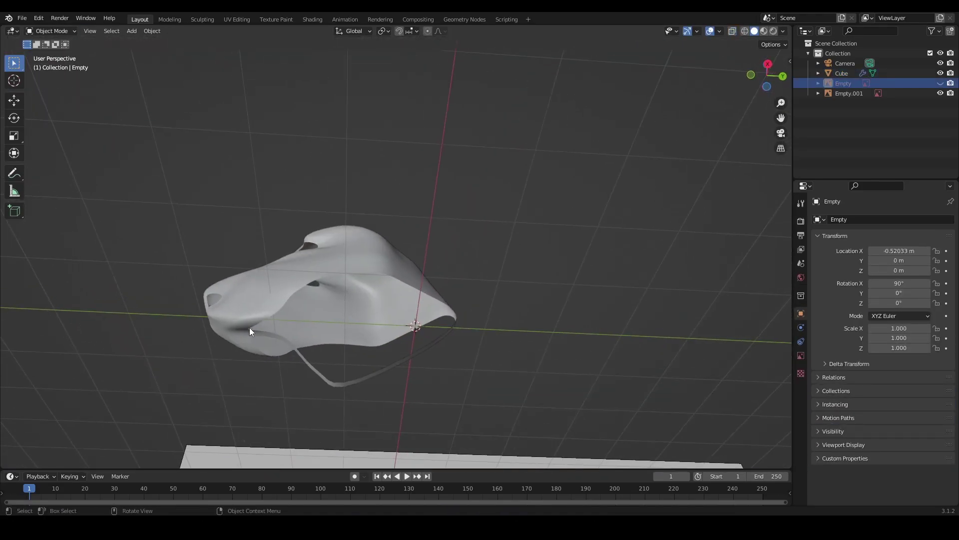
Smooth the brow with a proportional move of a brow vertex.
{"action": "mouse_move", "coordinate": [249, 331]}
{"action": "middle_mouse_down"}
{"action": "mouse_move", "coordinate": [433, 424]}
{"action": "mouse_move", "coordinate": [450, 411]}
{"action": "mouse_move", "coordinate": [406, 366]}
{"action": "middle_mouse_up"}
{"action": "left_click", "coordinate": [439, 413]}
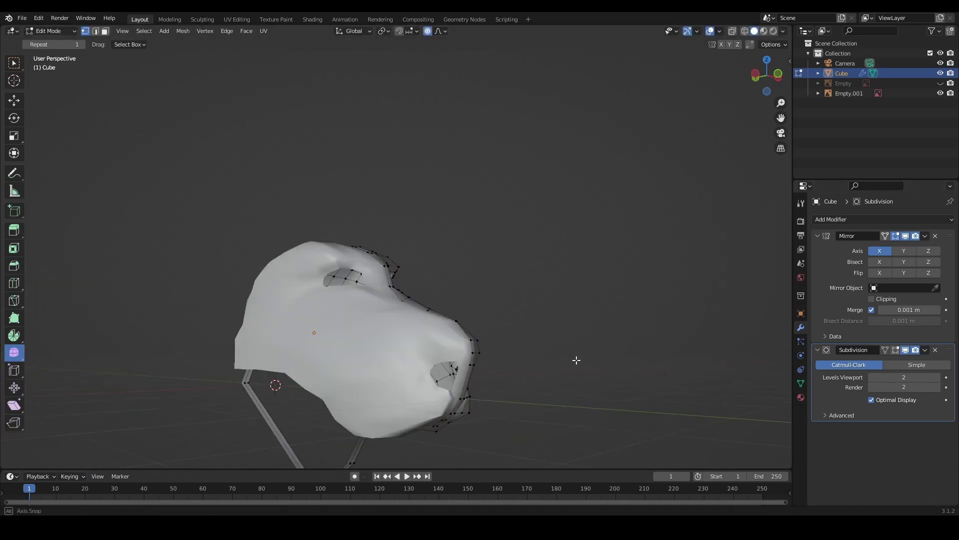
{"action": "key", "text": "Tab"}
{"action": "scroll", "coordinate": [410, 365], "scroll_direction": "up", "scroll_amount": 5}
{"action": "key", "text": "Tab"}
{"action": "left_click", "coordinate": [277, 336]}
{"action": "key", "text": "g"}
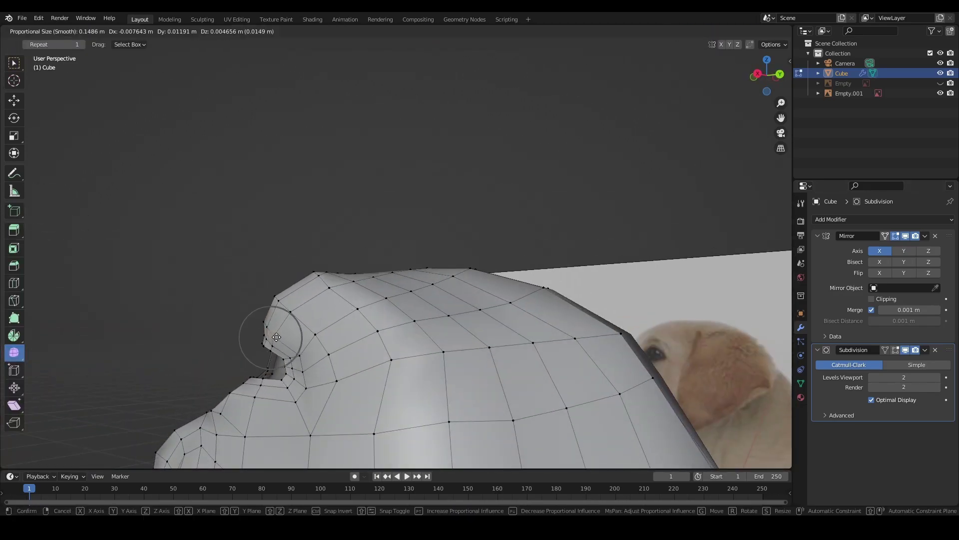
{"action": "scroll", "coordinate": [276, 336], "scroll_direction": "down", "scroll_amount": 3}
{"action": "key", "text": "Tab"}
Check the head against the reference with X-ray toggled on and off.
{"action": "middle_click_drag", "start_coordinate": [449, 330], "coordinate": [477, 284]}
{"action": "key", "text": "alt+z"}
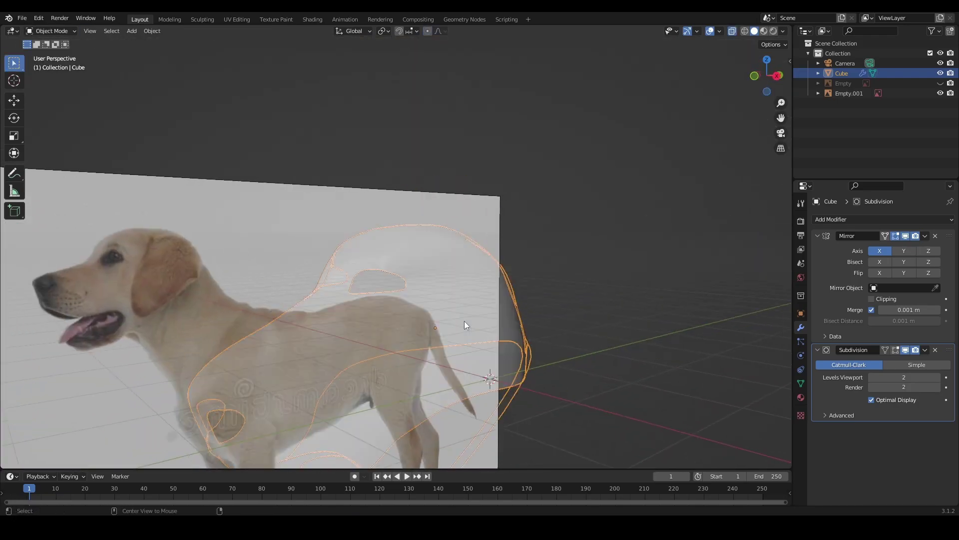
{"action": "key", "text": "alt+z"}
{"action": "key", "text": "KP_1"}
Reselect the head mesh in front view for another smooth proportional move.
{"action": "left_click", "coordinate": [555, 318]}
{"action": "mouse_move", "coordinate": [463, 325]}
{"action": "middle_mouse_down"}
{"action": "mouse_move", "coordinate": [555, 318]}
{"action": "mouse_move", "coordinate": [428, 330]}
{"action": "middle_mouse_up"}
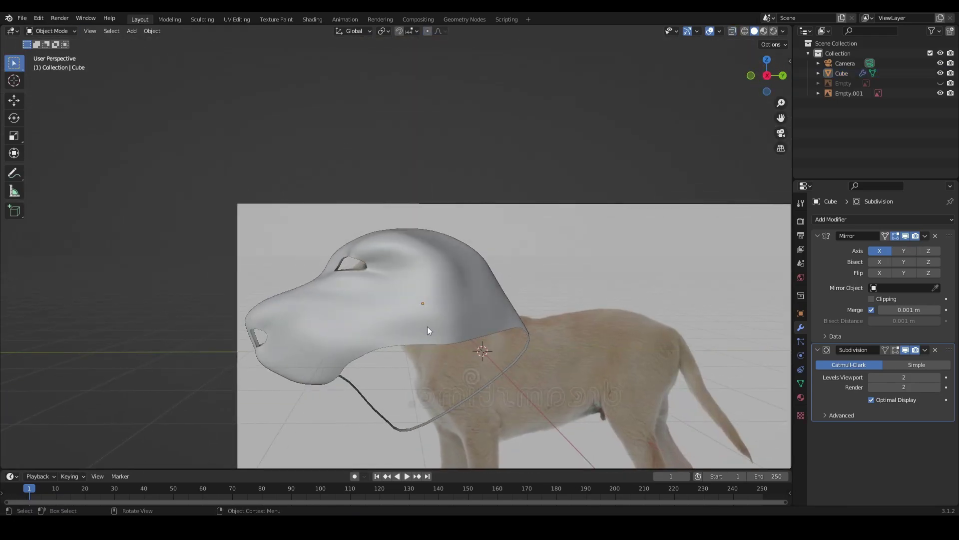
{"action": "key", "text": "KP_1"}
{"action": "left_click", "coordinate": [428, 330]}
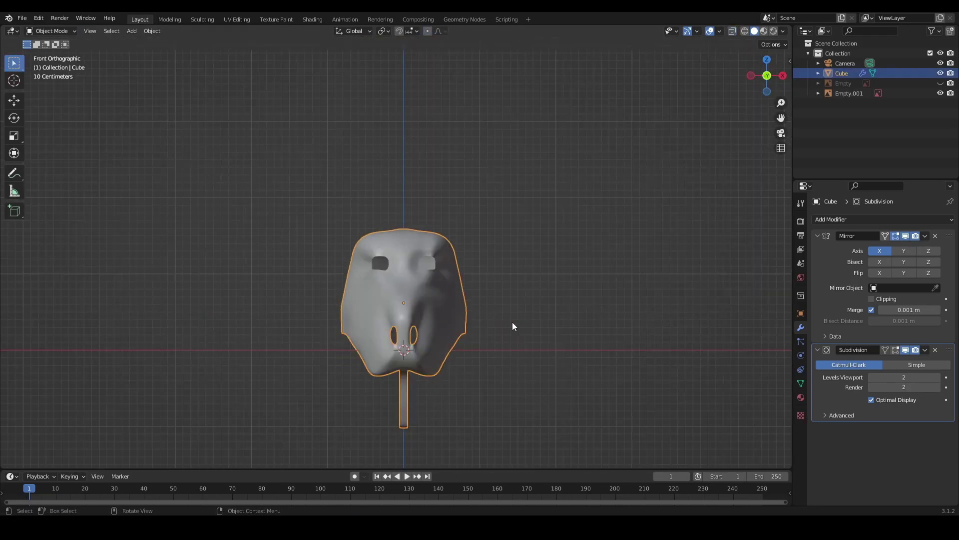
{"action": "key", "text": "Tab"}
{"action": "key", "text": "g"}
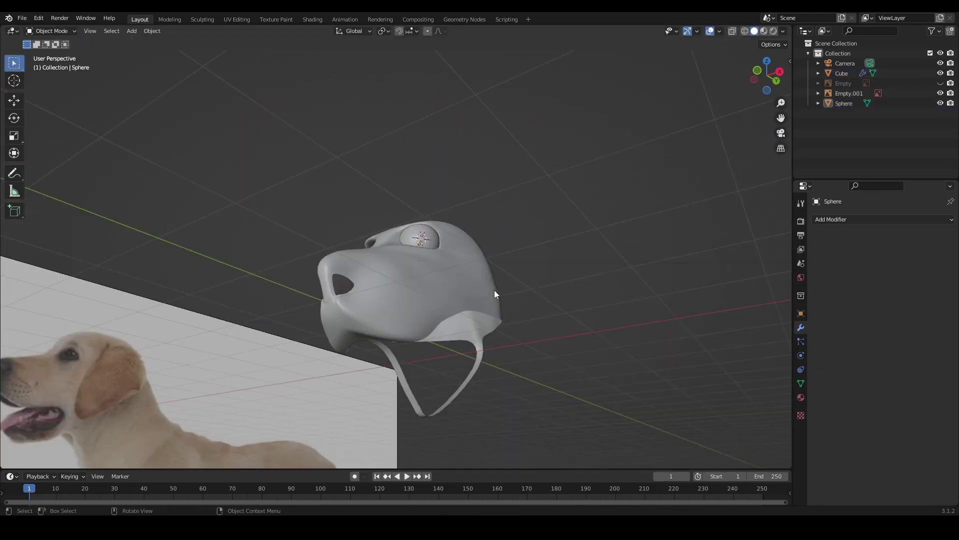
Raise the head vertices and check the result from a three-quarter view.
{"action": "mouse_move", "coordinate": [414, 350]}
{"action": "middle_mouse_down"}
{"action": "mouse_move", "coordinate": [548, 361]}
{"action": "mouse_move", "coordinate": [423, 338]}
{"action": "middle_mouse_up"}
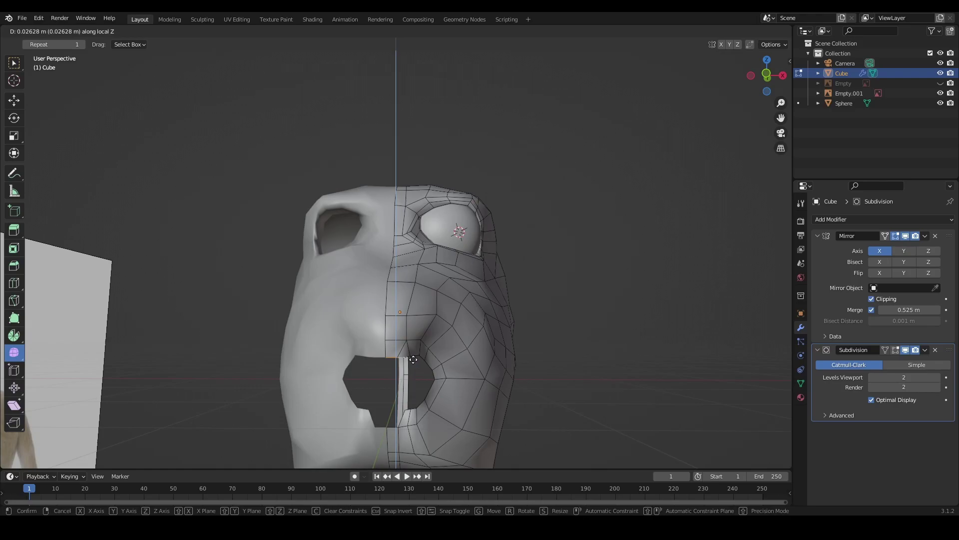
{"action": "left_click", "coordinate": [413, 360]}
{"action": "middle_click_drag", "start_coordinate": [413, 361], "coordinate": [377, 388]}
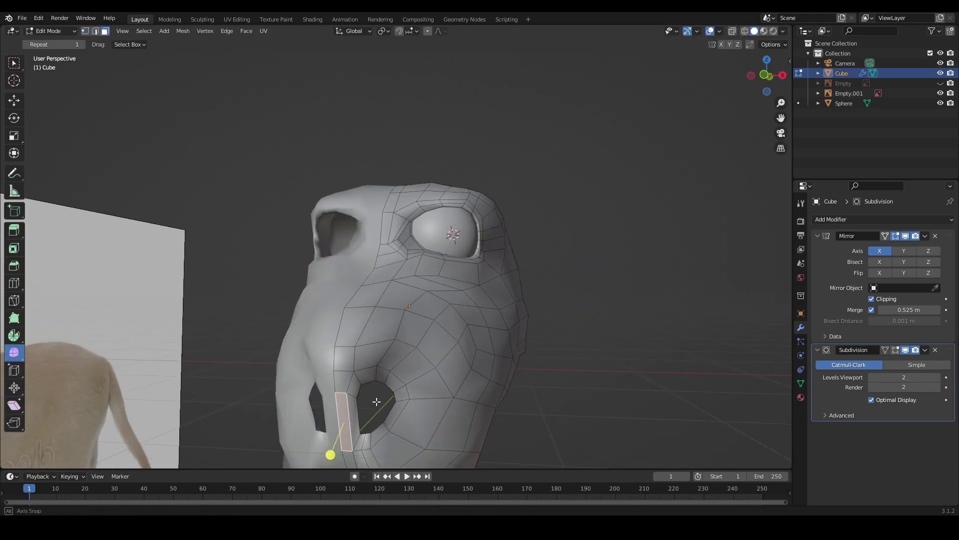
In side view, delete head faces and extrude a strip down along the neck.
{"action": "left_click", "coordinate": [474, 407]}
{"action": "key", "text": "KP_3"}
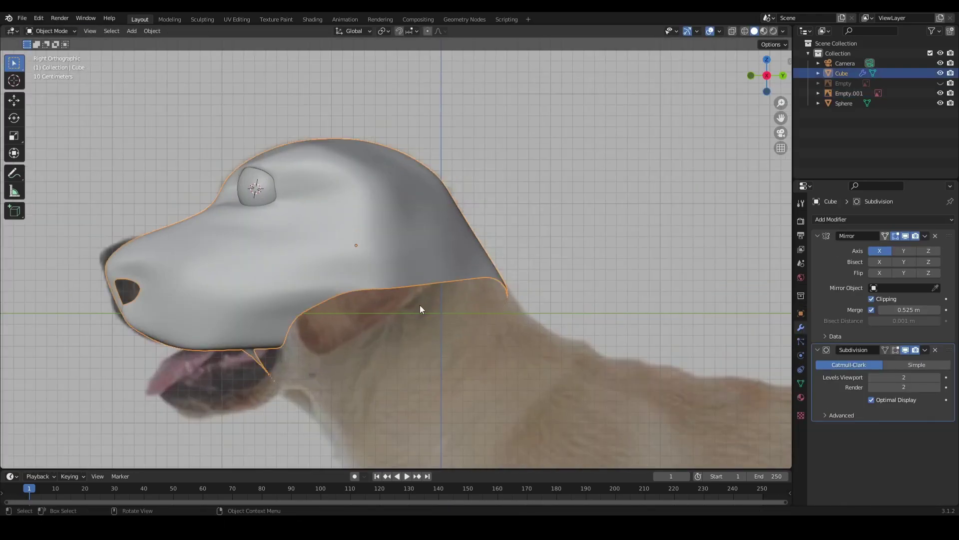
{"action": "key", "text": "Tab"}
{"action": "key", "text": "x"}
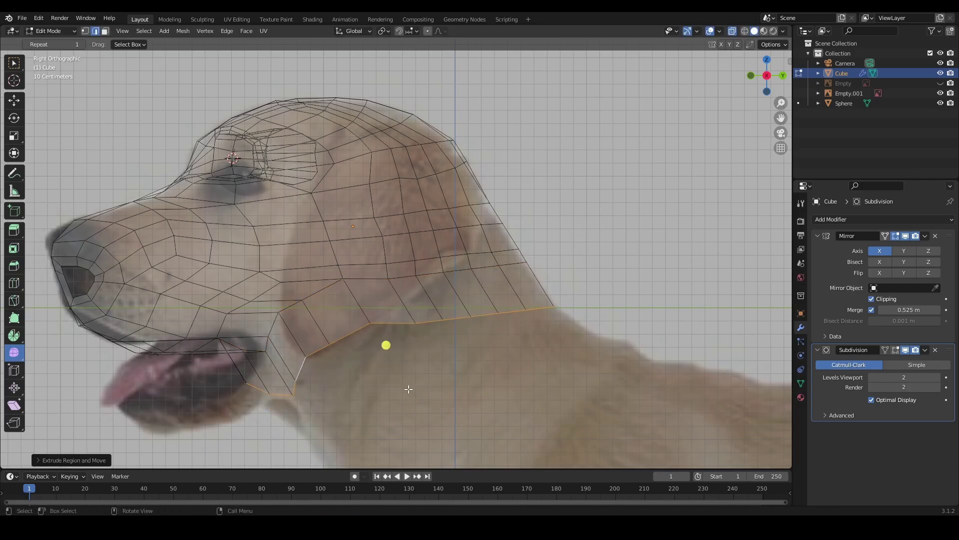
{"action": "left_click_drag", "start_coordinate": [386, 344], "coordinate": [506, 308]}
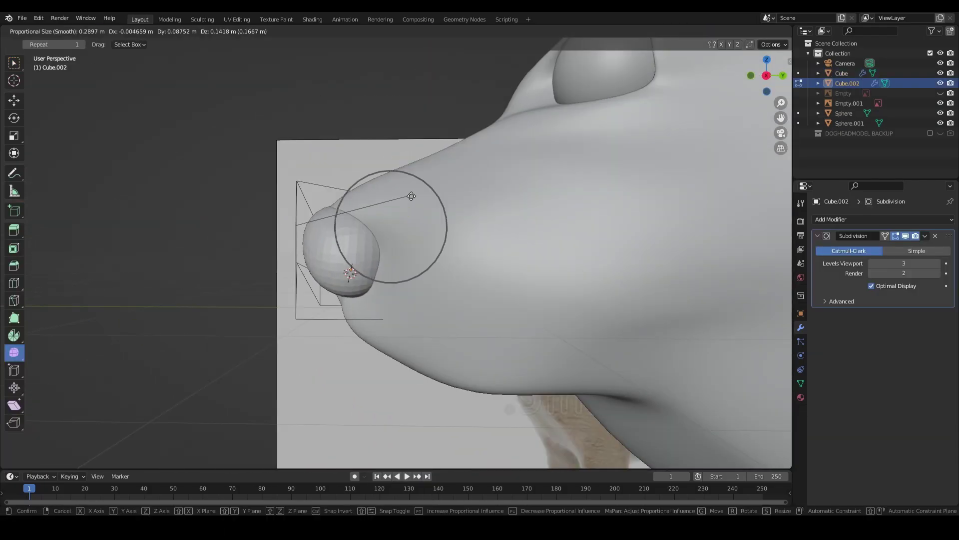
Finish the smooth vertex move under the head and dissolve extra edges with X.
{"action": "left_click", "coordinate": [411, 196]}
{"action": "middle_click_drag", "start_coordinate": [411, 196], "coordinate": [343, 229]}
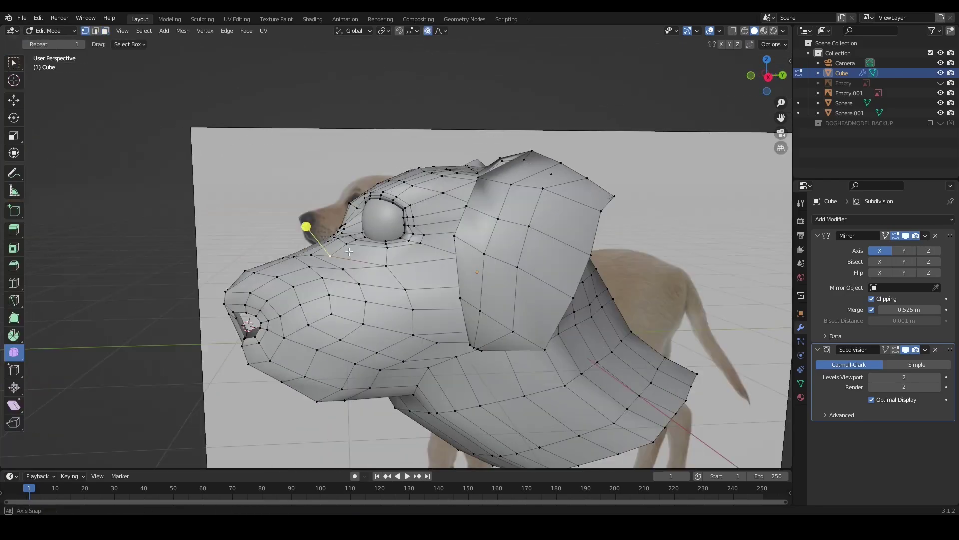
{"action": "middle_click_drag", "start_coordinate": [349, 251], "coordinate": [466, 248]}
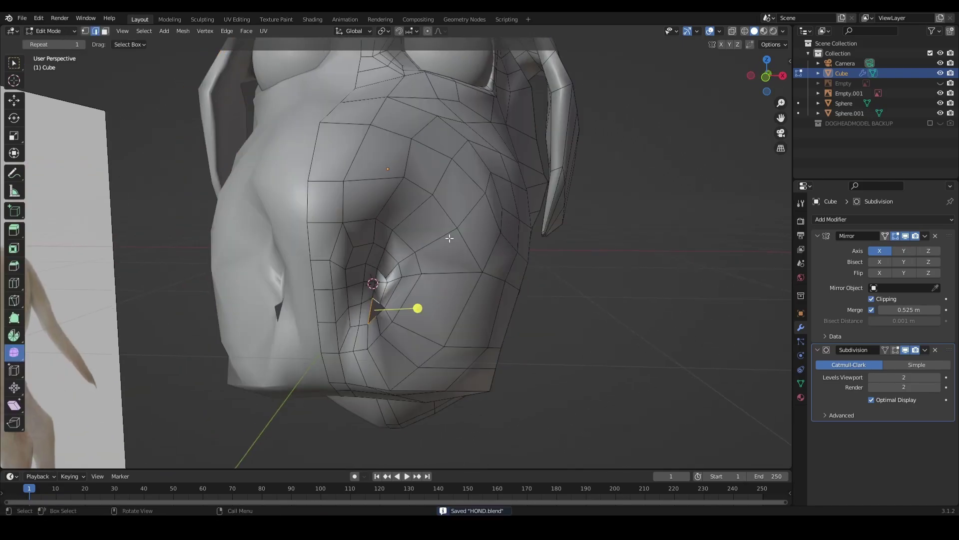
{"action": "key", "text": "x"}
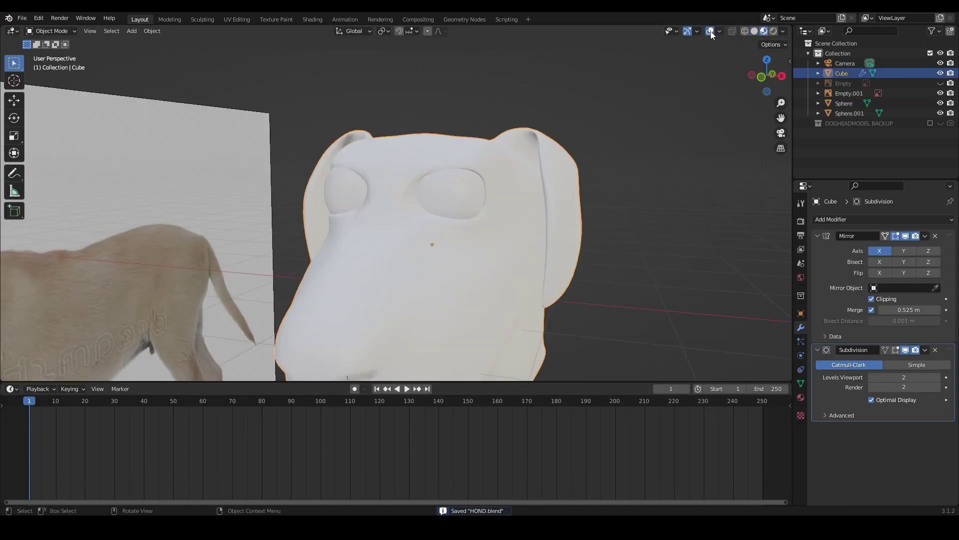
Extrude and resize the torso's rear edge loop, then shrink the body faces.
{"action": "mouse_move", "coordinate": [533, 252]}
{"action": "middle_mouse_down"}
{"action": "mouse_move", "coordinate": [546, 247]}
{"action": "mouse_move", "coordinate": [573, 260]}
{"action": "mouse_move", "coordinate": [515, 259]}
{"action": "middle_mouse_up"}
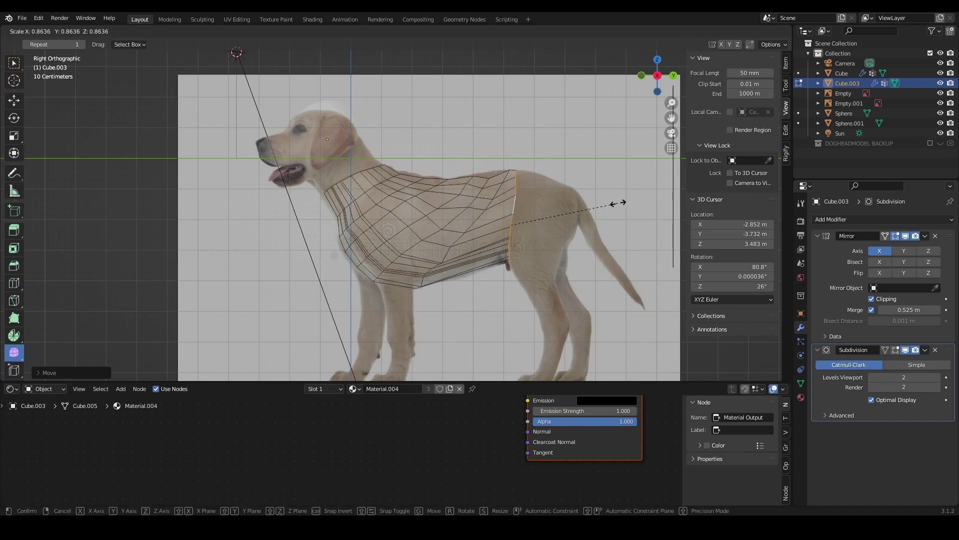
{"action": "left_click", "coordinate": [569, 196]}
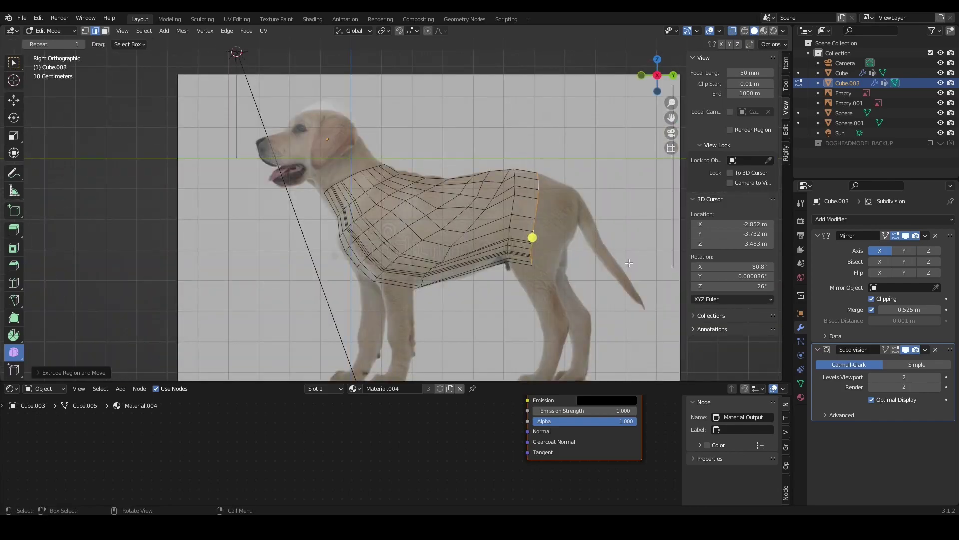
{"action": "left_click", "coordinate": [654, 259]}
{"action": "key", "text": "Tab"}
{"action": "mouse_move", "coordinate": [653, 259]}
{"action": "middle_mouse_down"}
{"action": "mouse_move", "coordinate": [537, 278]}
{"action": "mouse_move", "coordinate": [536, 255]}
{"action": "mouse_move", "coordinate": [467, 283]}
{"action": "mouse_move", "coordinate": [501, 247]}
{"action": "middle_mouse_up"}
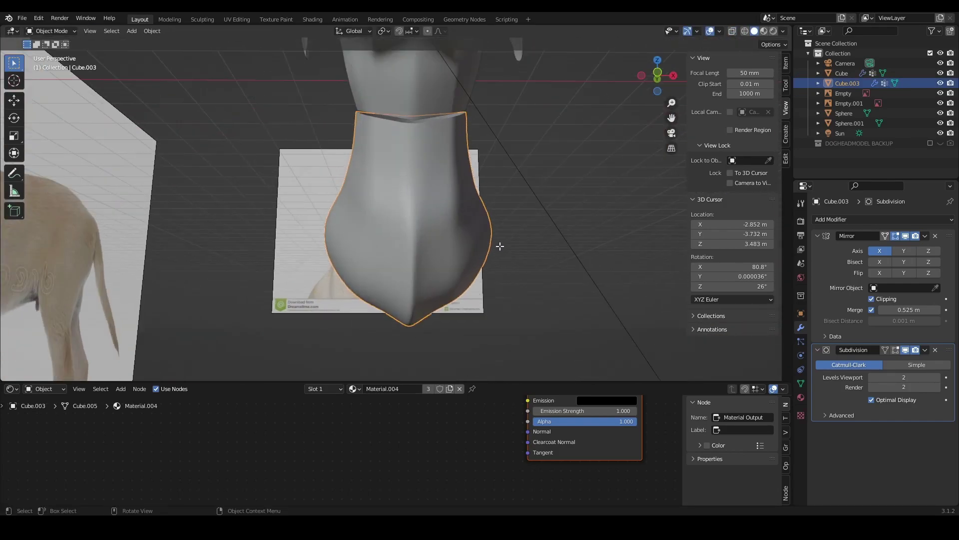
{"action": "left_click", "coordinate": [586, 262]}
{"action": "key", "text": "Tab"}
{"action": "scroll", "coordinate": [442, 293], "scroll_direction": "down", "scroll_amount": 5}
Select the shoulder face block, then a shoulder vertex in vertex mode.
{"action": "mouse_move", "coordinate": [442, 293]}
{"action": "middle_mouse_down"}
{"action": "mouse_move", "coordinate": [432, 304]}
{"action": "mouse_move", "coordinate": [368, 268]}
{"action": "mouse_move", "coordinate": [412, 135]}
{"action": "middle_mouse_up"}
{"action": "scroll", "coordinate": [431, 293], "scroll_direction": "up", "scroll_amount": 5}
{"action": "key", "text": "Tab"}
{"action": "scroll", "coordinate": [367, 269], "scroll_direction": "up", "scroll_amount": 5}
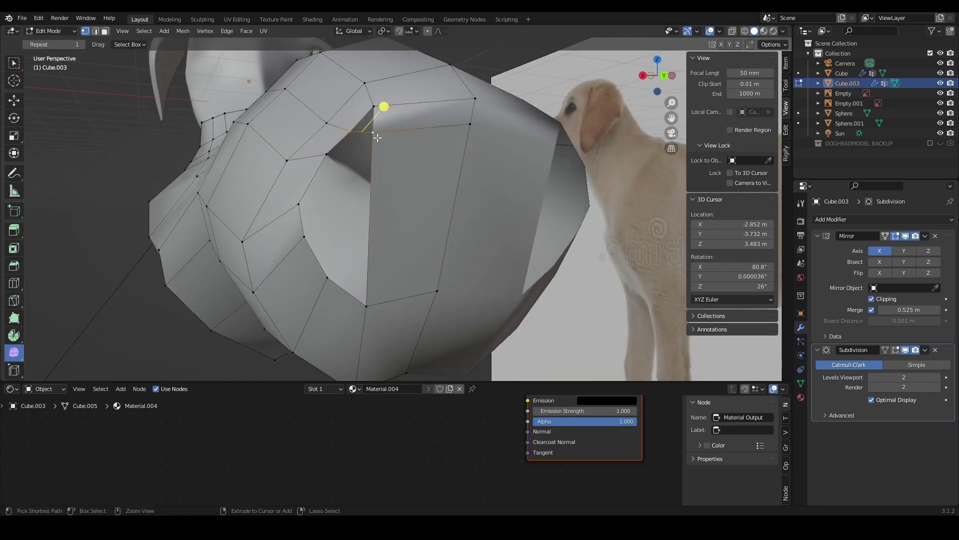
{"action": "left_click", "coordinate": [369, 264]}
{"action": "middle_click_drag", "start_coordinate": [370, 265], "coordinate": [354, 263]}
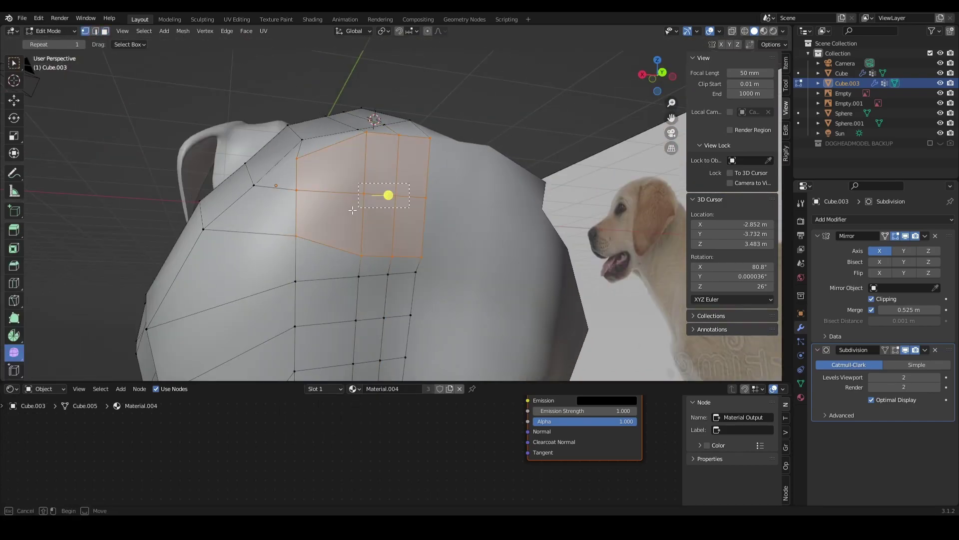
{"action": "key", "text": "1"}
{"action": "middle_click_drag", "start_coordinate": [374, 227], "coordinate": [418, 225]}
{"action": "left_click", "coordinate": [417, 224]}
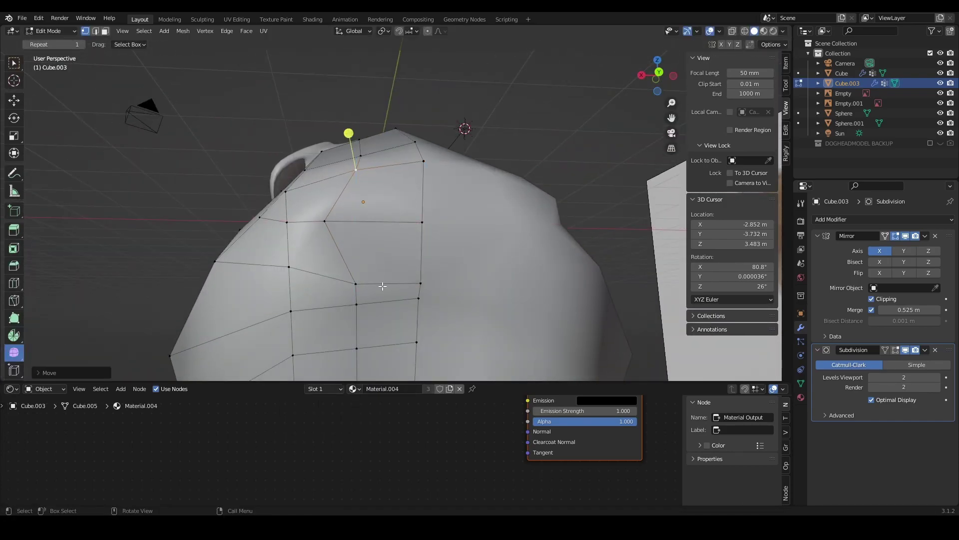
Move the shoulder vertices into a leg edge and rotate the leg end.
{"action": "mouse_move", "coordinate": [382, 286]}
{"action": "middle_mouse_down"}
{"action": "mouse_move", "coordinate": [497, 300]}
{"action": "mouse_move", "coordinate": [473, 268]}
{"action": "middle_mouse_up"}
{"action": "key", "text": "KP_3"}
{"action": "scroll", "coordinate": [503, 243], "scroll_direction": "up", "scroll_amount": 4}
{"action": "key", "text": "g"}
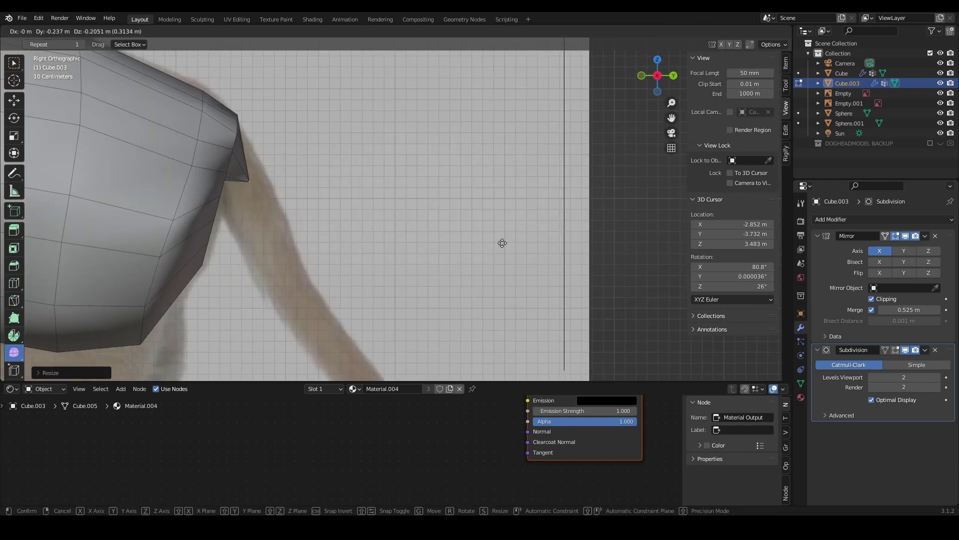
{"action": "left_click", "coordinate": [503, 244]}
{"action": "key", "text": "r"}
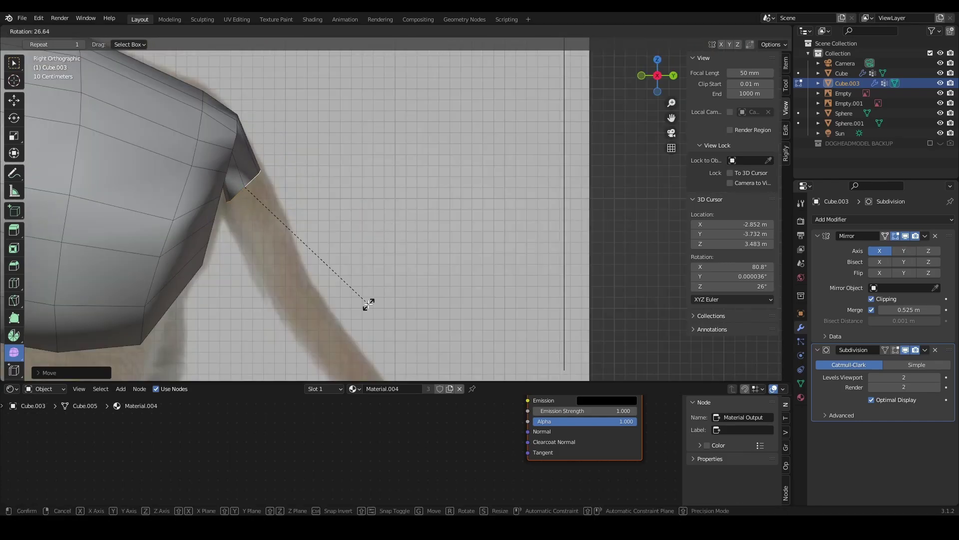
{"action": "key", "text": "Escape"}
{"action": "middle_click_drag", "start_coordinate": [369, 304], "coordinate": [342, 264]}
Resize the leg end, extend the leg further down, and box-select its vertices.
{"action": "key", "text": "KP_3"}
{"action": "key", "text": "s"}
{"action": "left_click", "coordinate": [289, 161]}
{"action": "key", "text": "g"}
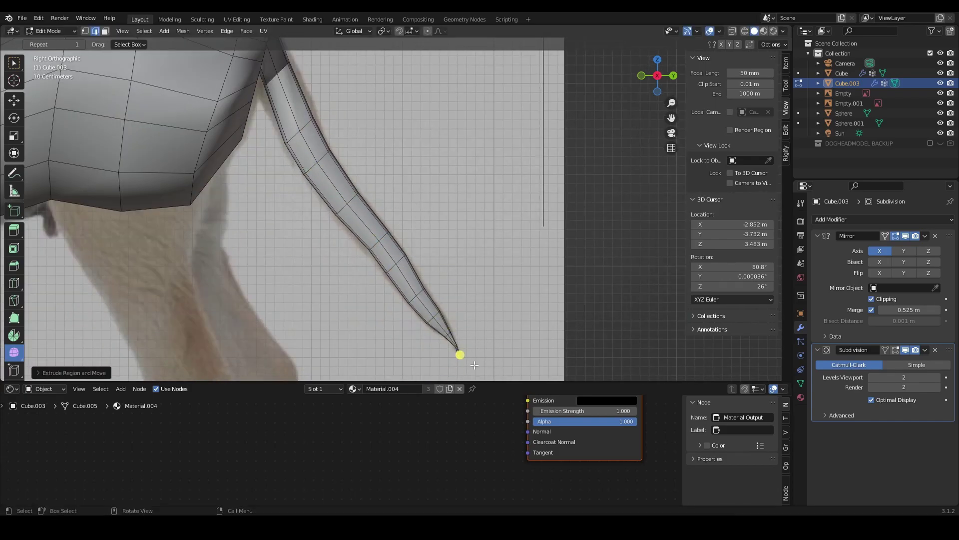
{"action": "middle_click_drag", "start_coordinate": [475, 365], "coordinate": [431, 334]}
{"action": "key", "text": "KP_7"}
{"action": "left_click_drag", "start_coordinate": [500, 116], "coordinate": [397, 281]}
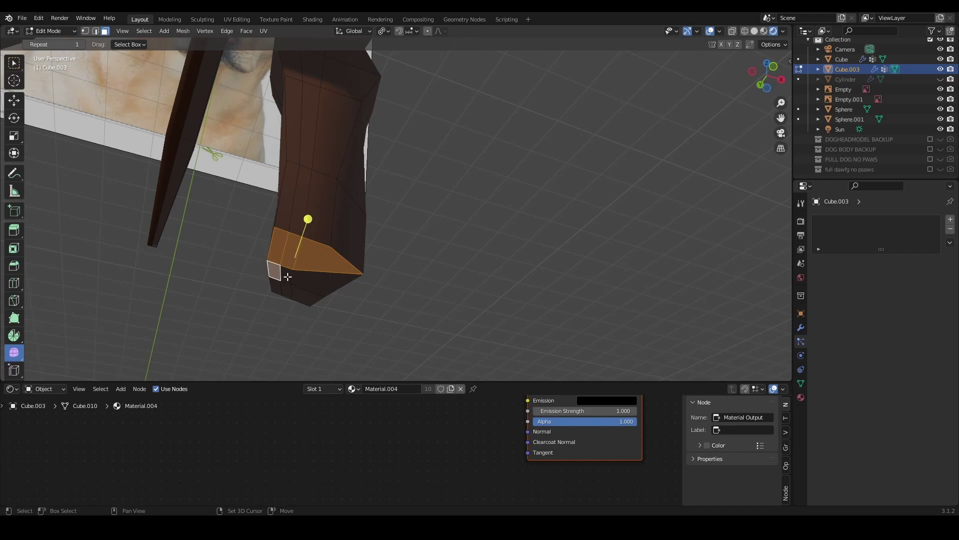
Subdivide the foot edges from the context menu to form toes, then save.
{"action": "right_click", "coordinate": [256, 217]}
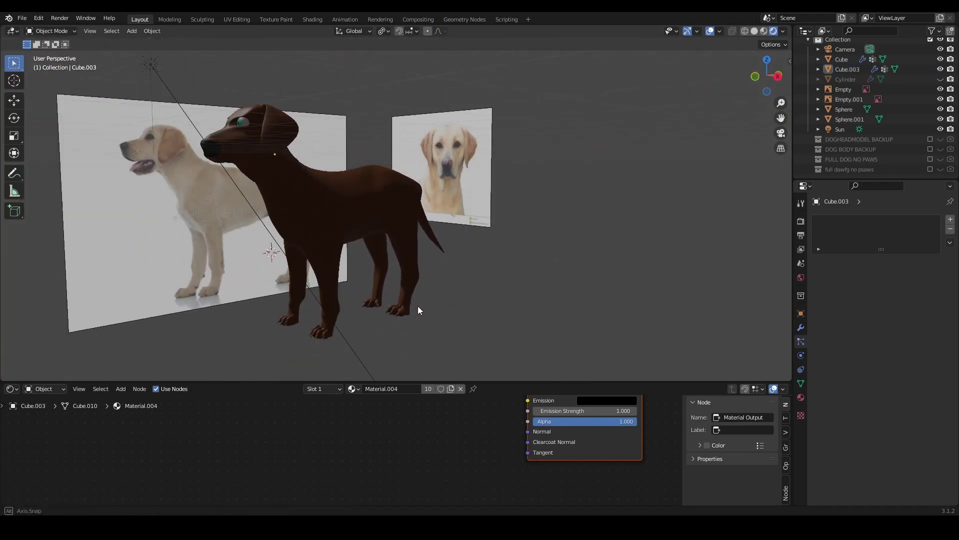
{"action": "key", "text": "ctrl+s"}
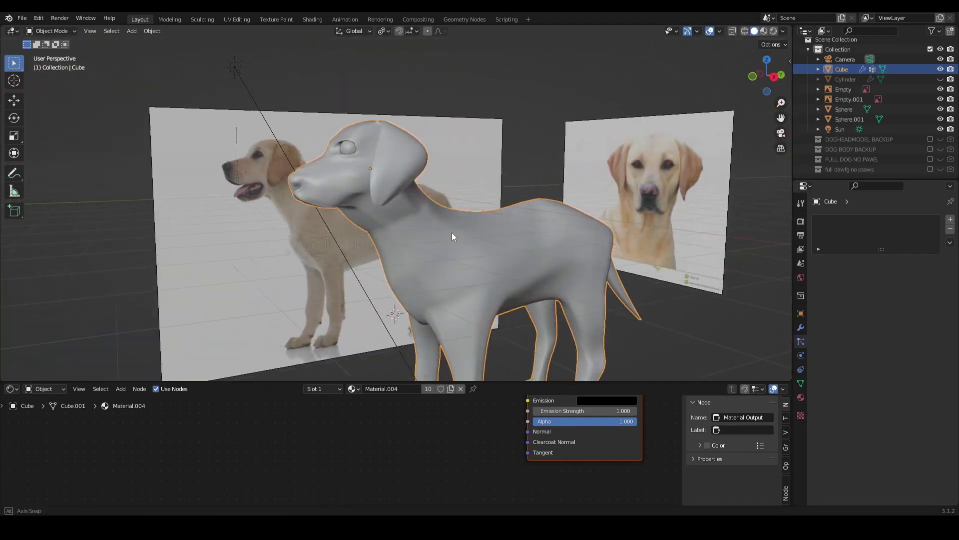
{"action": "scroll", "coordinate": [452, 237], "scroll_direction": "up", "scroll_amount": 2}
{"action": "scroll", "coordinate": [481, 235], "scroll_direction": "down", "scroll_amount": 6}
Duplicate the dog into an excluded FULL DOG backup collection and frame the original dog.
{"action": "key", "text": "shift+d"}
{"action": "key", "text": "y"}
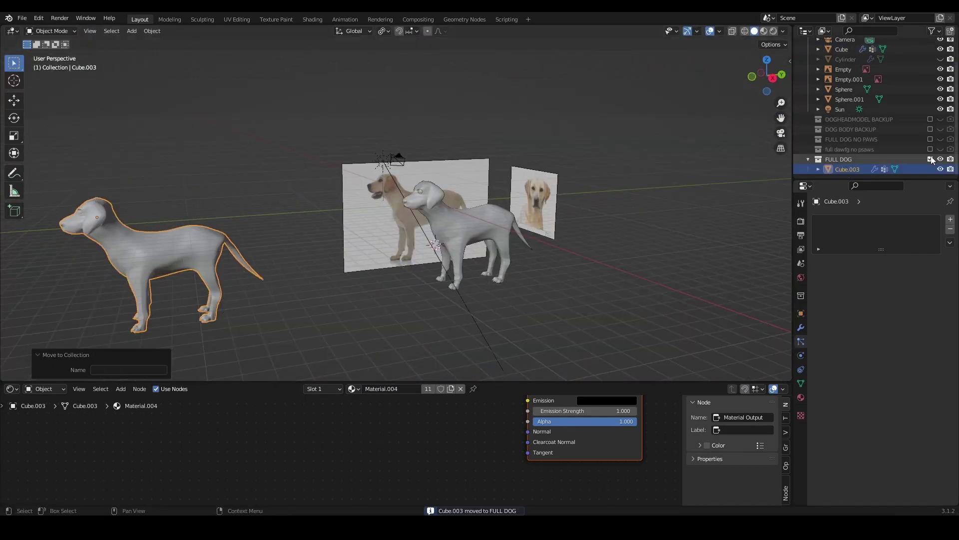
{"action": "left_click", "coordinate": [931, 159]}
{"action": "left_click", "coordinate": [445, 224]}
{"action": "key", "text": "KP_Decimal"}
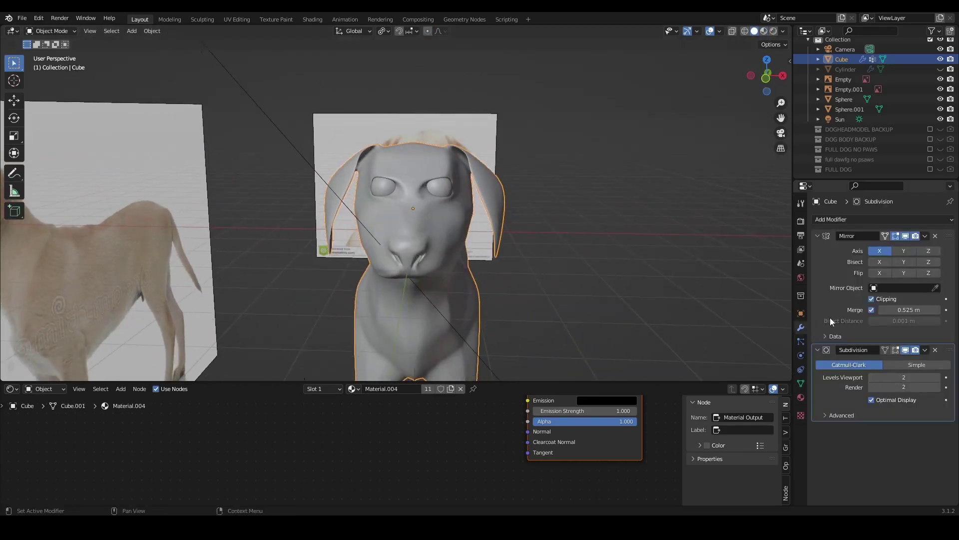
{"action": "mouse_move", "coordinate": [461, 297]}
{"action": "middle_mouse_down"}
{"action": "mouse_move", "coordinate": [558, 301]}
{"action": "mouse_move", "coordinate": [521, 296]}
{"action": "middle_mouse_up"}
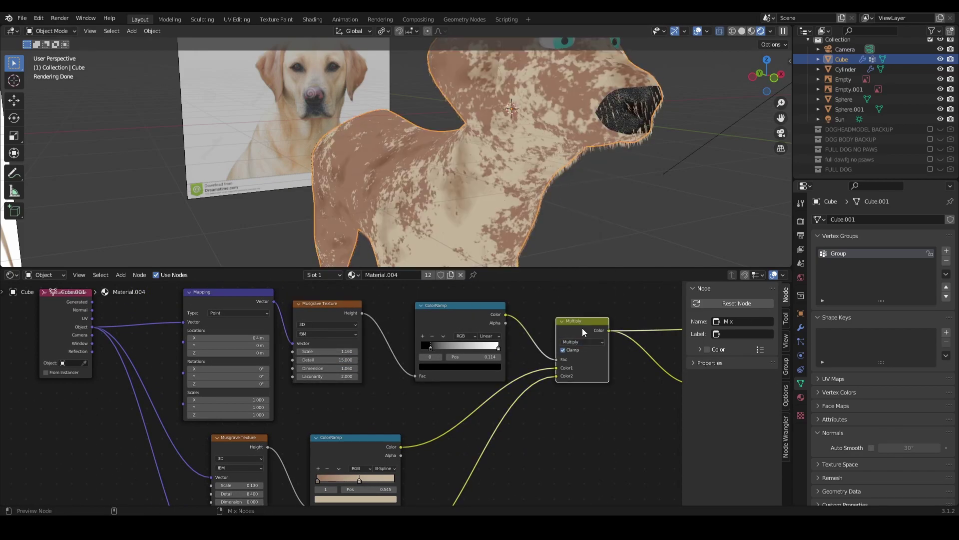
Set the coat colour MixRGB node's blend mode to Add.
{"action": "left_click", "coordinate": [413, 413]}
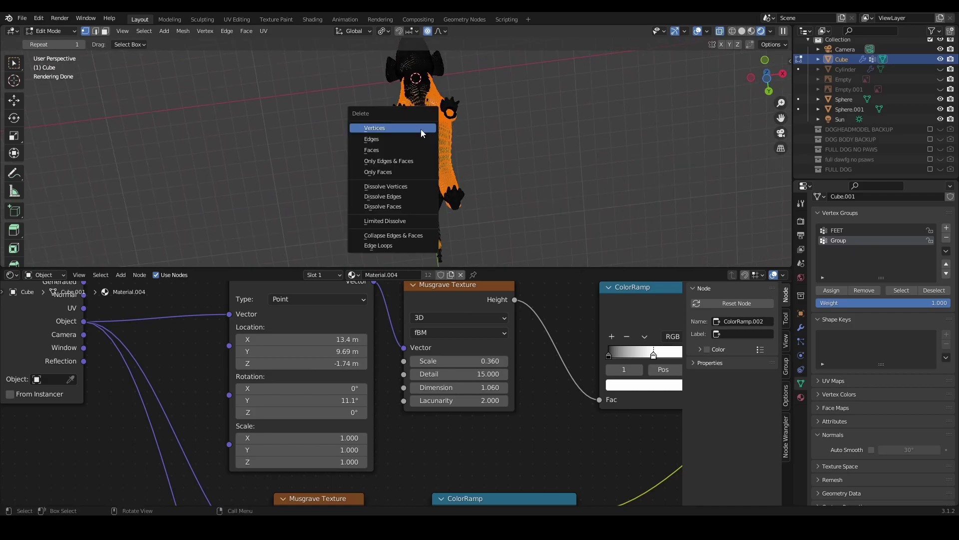
Circle-select the dog's body vertices from several angles and assign them to the BODY group.
{"action": "key", "text": "Escape"}
{"action": "mouse_move", "coordinate": [432, 214]}
{"action": "middle_mouse_down"}
{"action": "mouse_move", "coordinate": [409, 120]}
{"action": "mouse_move", "coordinate": [401, 141]}
{"action": "middle_mouse_up"}
{"action": "key", "text": "Escape"}
{"action": "mouse_move", "coordinate": [337, 110]}
{"action": "middle_mouse_down"}
{"action": "mouse_move", "coordinate": [350, 171]}
{"action": "mouse_move", "coordinate": [380, 192]}
{"action": "middle_mouse_up"}
{"action": "key", "text": "b"}
{"action": "key", "text": "Escape"}
{"action": "mouse_move", "coordinate": [434, 150]}
{"action": "middle_mouse_down"}
{"action": "mouse_move", "coordinate": [475, 142]}
{"action": "mouse_move", "coordinate": [450, 151]}
{"action": "middle_mouse_up"}
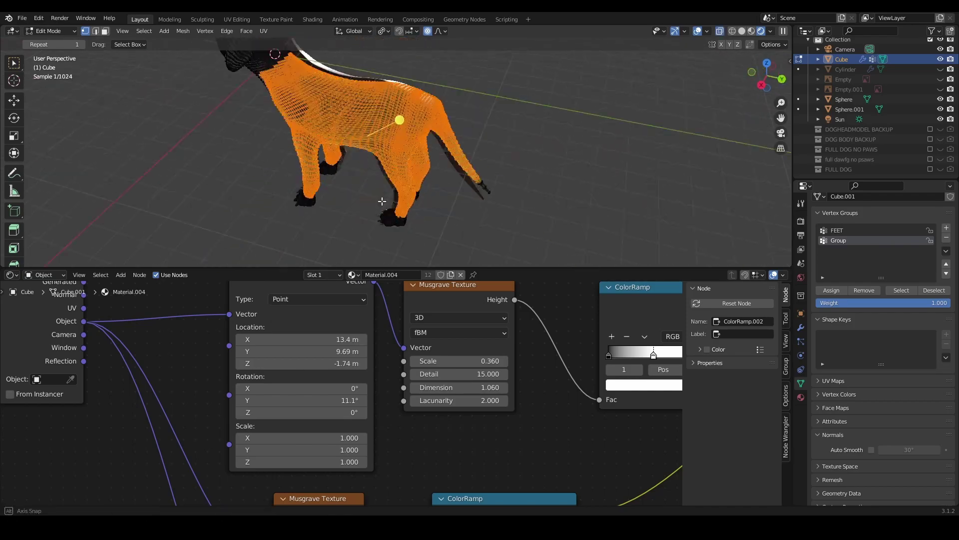
{"action": "key", "text": "Escape"}
{"action": "scroll", "coordinate": [388, 181], "scroll_direction": "down", "scroll_amount": 3}
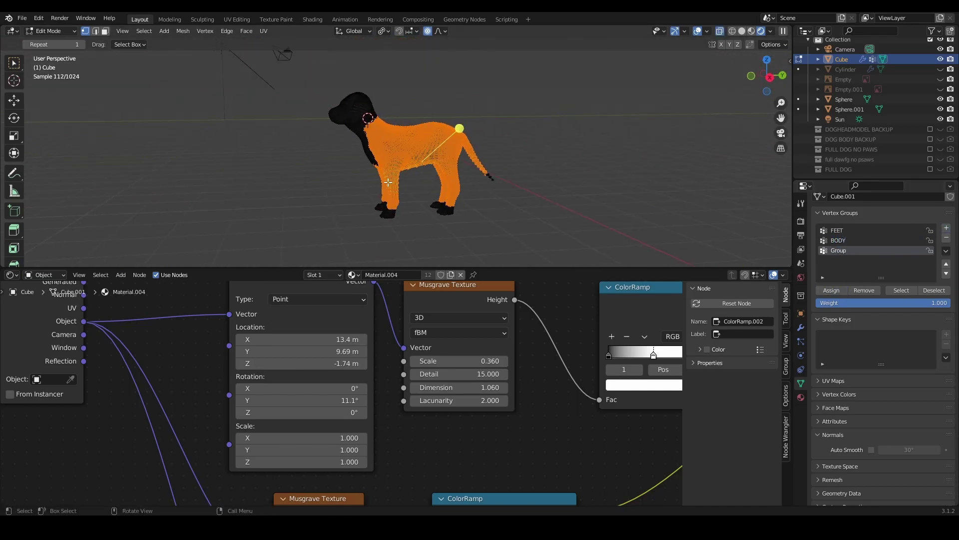
{"action": "left_click", "coordinate": [833, 291]}
Show the head fur's material in the Material tab and add another material slot.
{"action": "middle_click_drag", "start_coordinate": [526, 207], "coordinate": [570, 203]}
{"action": "left_click", "coordinate": [801, 397]}
{"action": "left_click", "coordinate": [854, 199]}
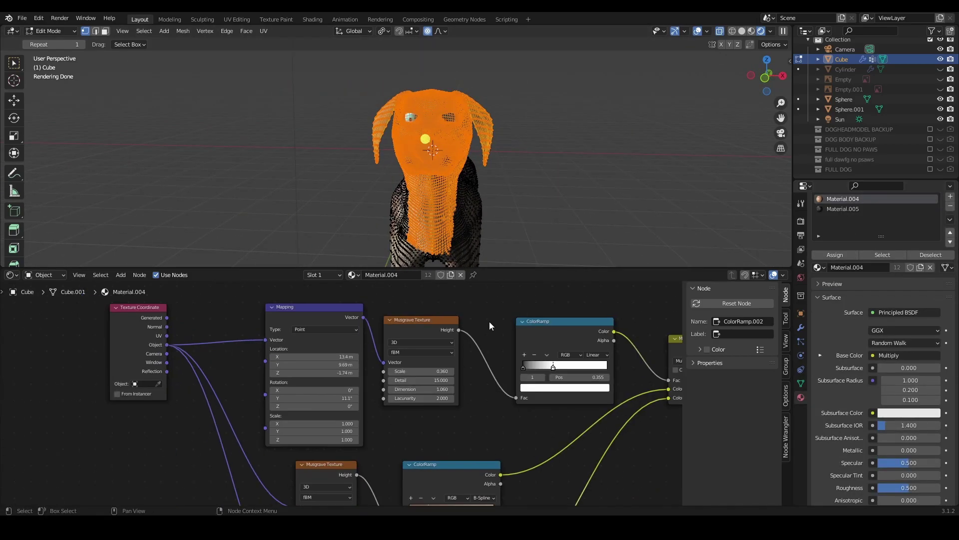
{"action": "middle_click_drag", "start_coordinate": [450, 187], "coordinate": [491, 221]}
{"action": "left_click", "coordinate": [950, 197]}
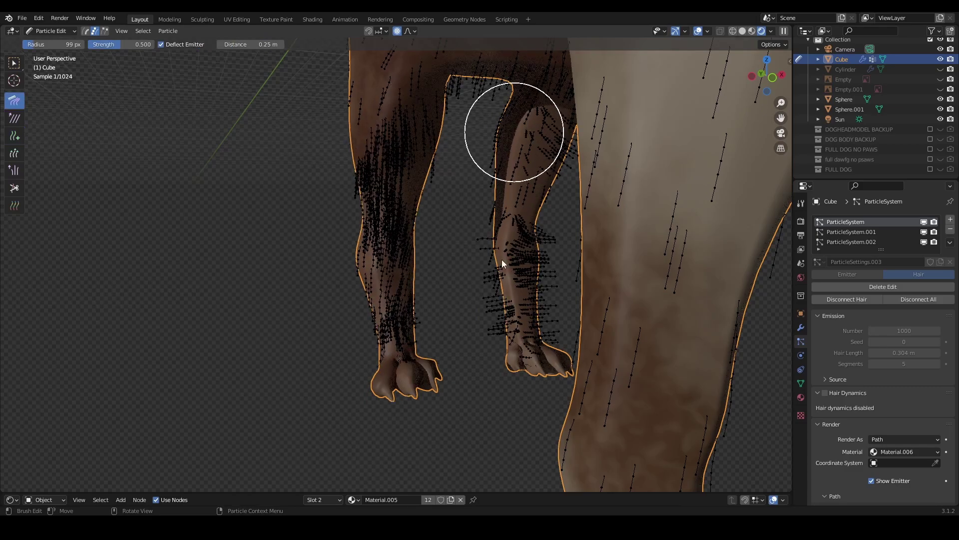
Return to Object Mode after combing the leg hair.
{"action": "left_click", "coordinate": [50, 31]}
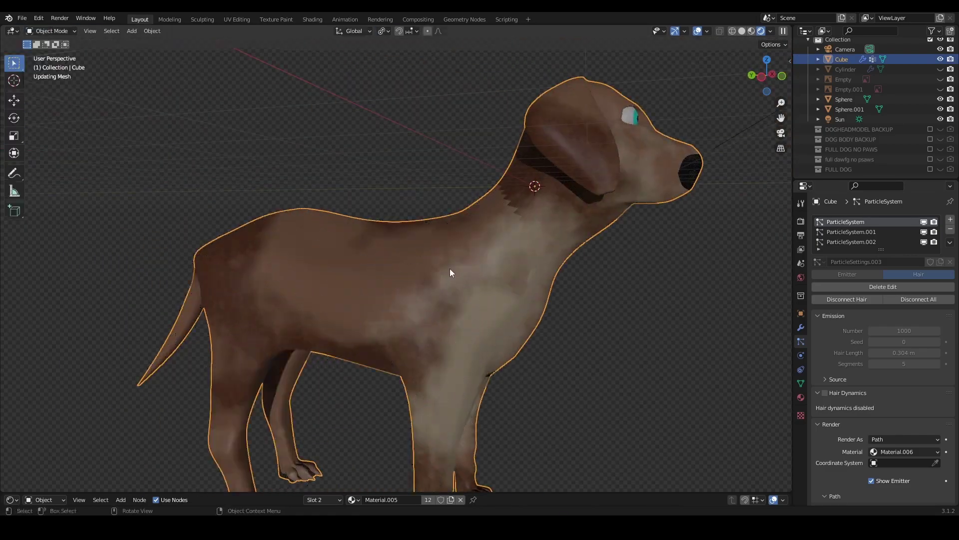
{"action": "scroll", "coordinate": [410, 273], "scroll_direction": "down", "scroll_amount": 1}
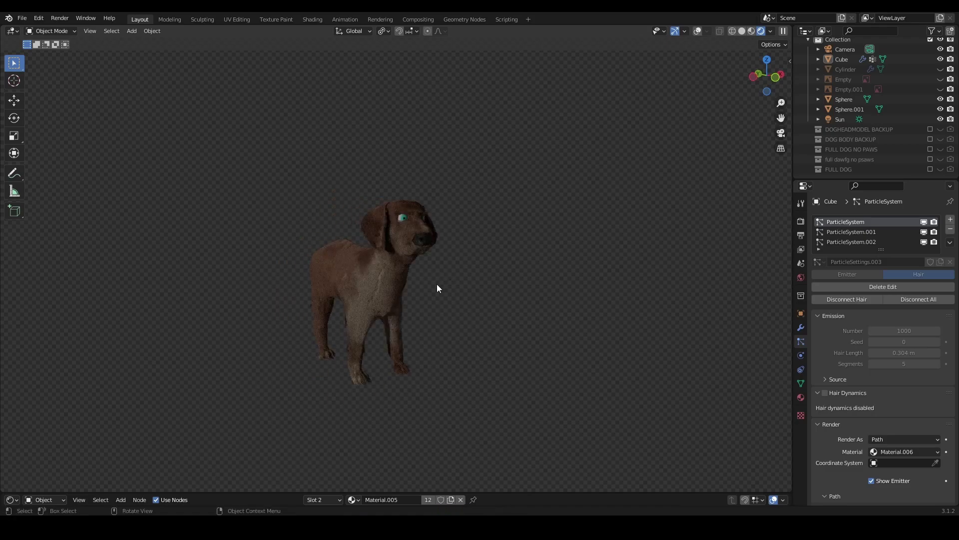
Inspect the tongue's placement from the side and underside, and select the dog's main mesh.
{"action": "mouse_move", "coordinate": [481, 295]}
{"action": "middle_mouse_down"}
{"action": "mouse_move", "coordinate": [531, 269]}
{"action": "mouse_move", "coordinate": [495, 266]}
{"action": "middle_mouse_up"}
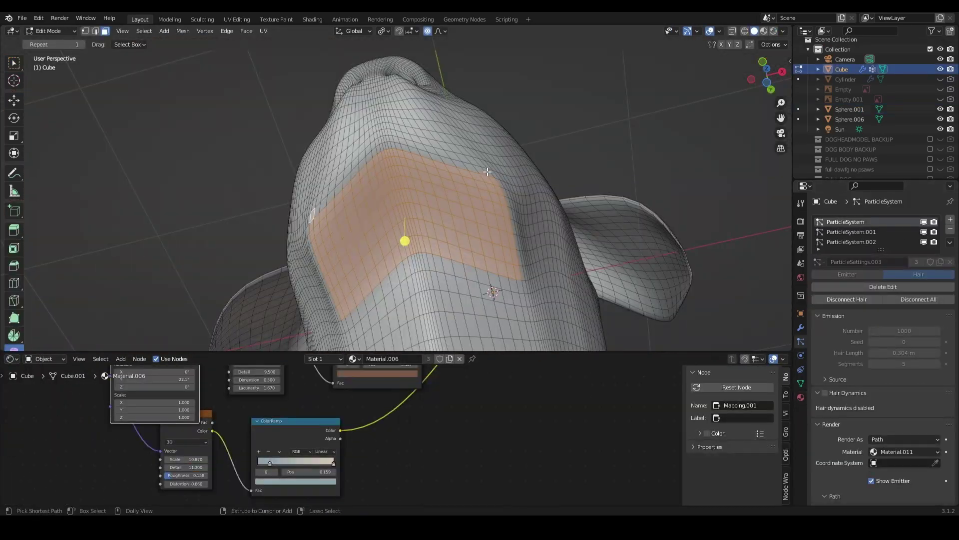
{"action": "middle_click_drag", "start_coordinate": [454, 258], "coordinate": [474, 198]}
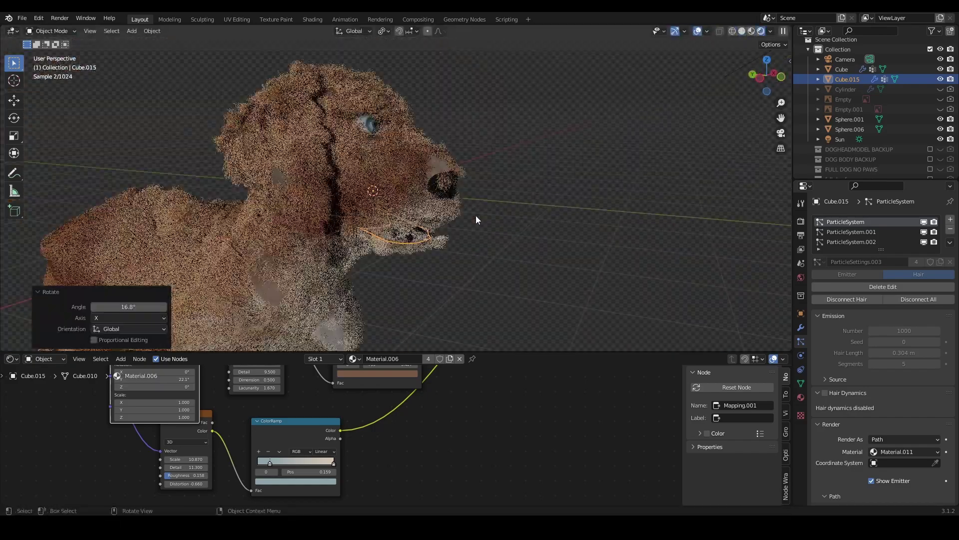
{"action": "left_click", "coordinate": [425, 182]}
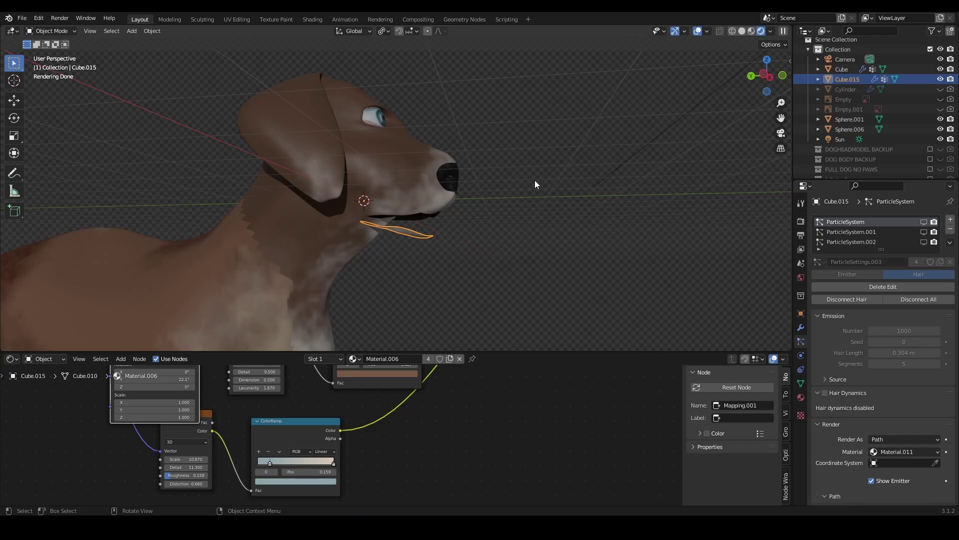
{"action": "mouse_move", "coordinate": [535, 180]}
{"action": "middle_mouse_down"}
{"action": "mouse_move", "coordinate": [487, 256]}
{"action": "mouse_move", "coordinate": [497, 239]}
{"action": "mouse_move", "coordinate": [396, 236]}
{"action": "mouse_move", "coordinate": [366, 250]}
{"action": "middle_mouse_up"}
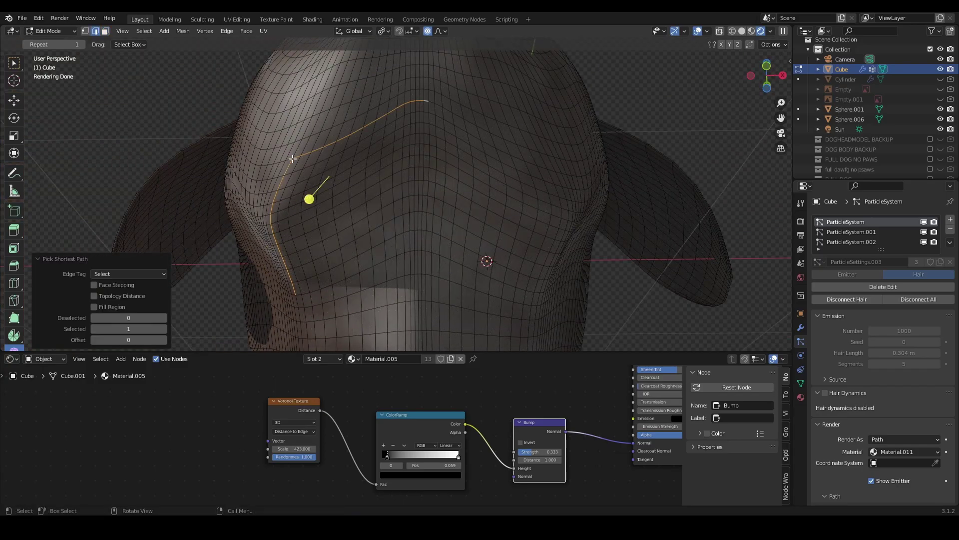
Move the muzzle faces vertically, then delete them to open the mouth.
{"action": "mouse_move", "coordinate": [292, 158]}
{"action": "middle_mouse_down"}
{"action": "mouse_move", "coordinate": [505, 133]}
{"action": "mouse_move", "coordinate": [347, 261]}
{"action": "mouse_move", "coordinate": [401, 200]}
{"action": "mouse_move", "coordinate": [468, 189]}
{"action": "middle_mouse_up"}
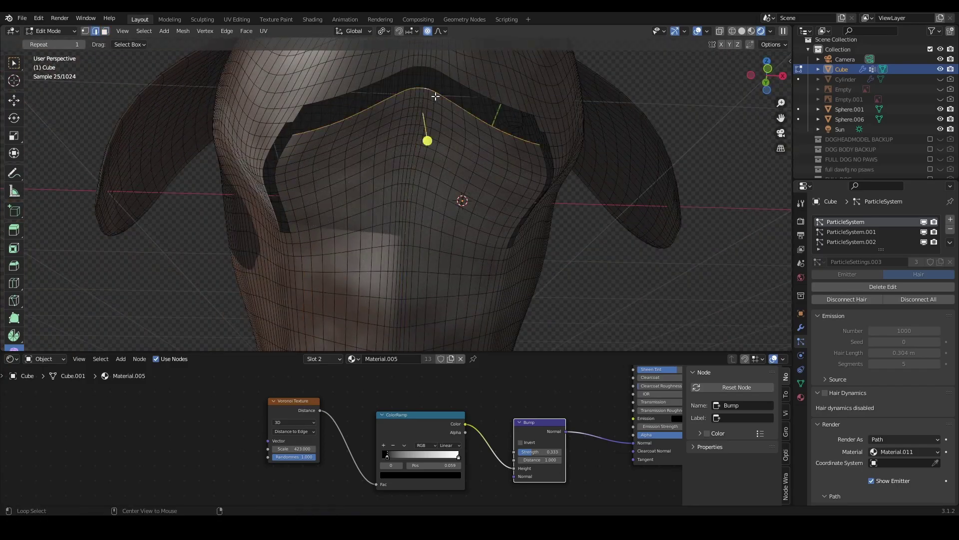
{"action": "middle_click_drag", "start_coordinate": [529, 190], "coordinate": [541, 212]}
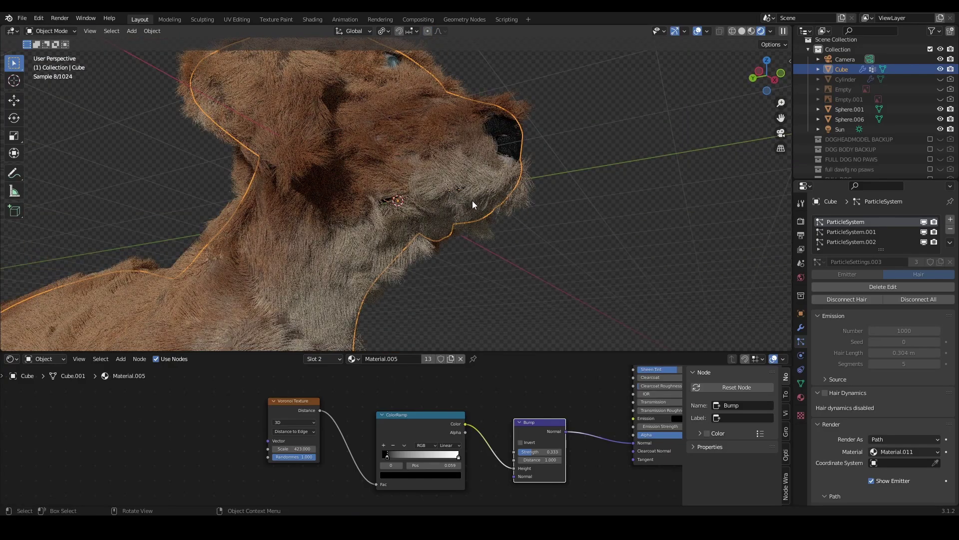
{"action": "mouse_move", "coordinate": [288, 227]}
{"action": "middle_mouse_down"}
{"action": "mouse_move", "coordinate": [469, 281]}
{"action": "mouse_move", "coordinate": [443, 278]}
{"action": "mouse_move", "coordinate": [392, 227]}
{"action": "mouse_move", "coordinate": [364, 144]}
{"action": "middle_mouse_up"}
{"action": "key", "text": "g"}
{"action": "key", "text": "z"}
{"action": "left_click", "coordinate": [446, 291]}
{"action": "key", "text": "x"}
{"action": "left_click", "coordinate": [391, 226]}
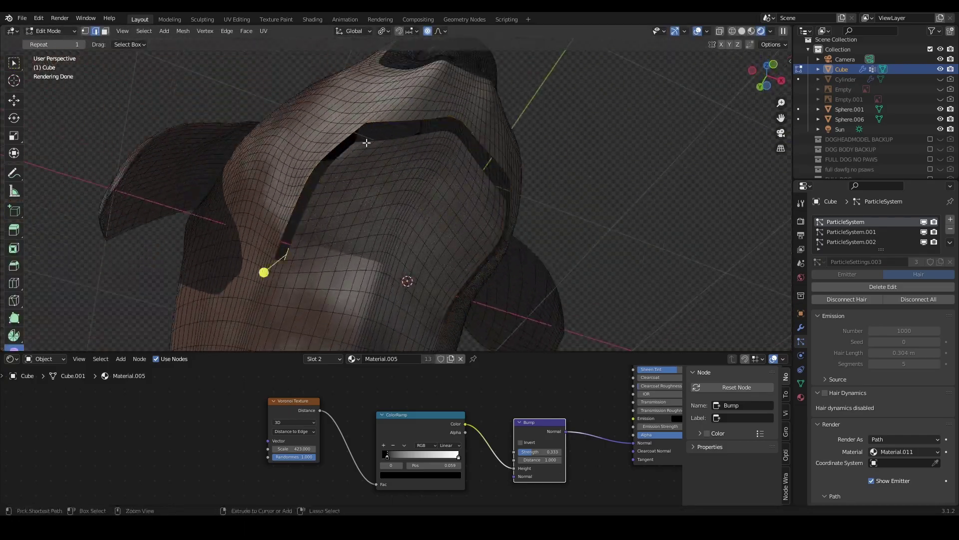
Select the mouth opening's rim, scale it, and raise it about 0.05 m on Z.
{"action": "left_click", "coordinate": [456, 148], "text": "ctrl"}
{"action": "mouse_move", "coordinate": [457, 148]}
{"action": "middle_mouse_down"}
{"action": "mouse_move", "coordinate": [587, 230]}
{"action": "mouse_move", "coordinate": [303, 292]}
{"action": "middle_mouse_up"}
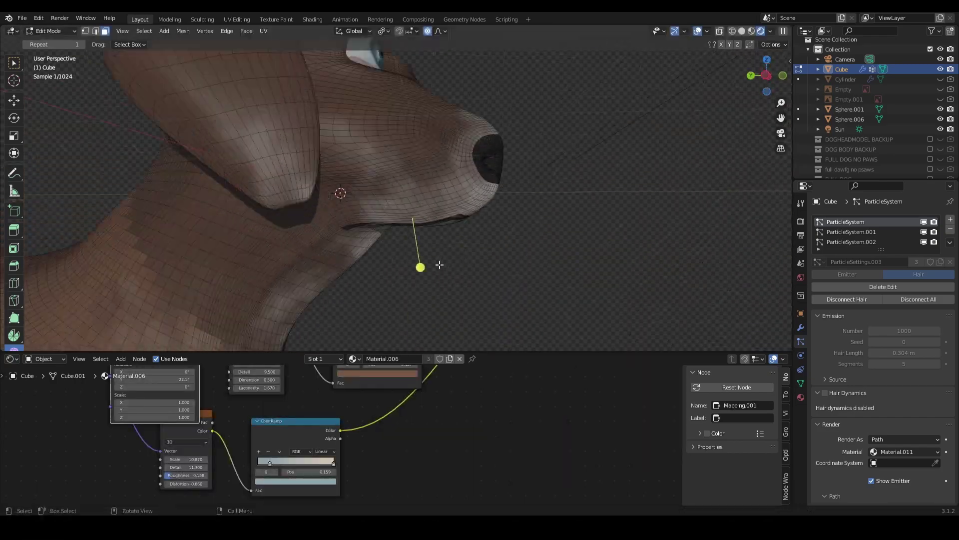
{"action": "key", "text": "z"}
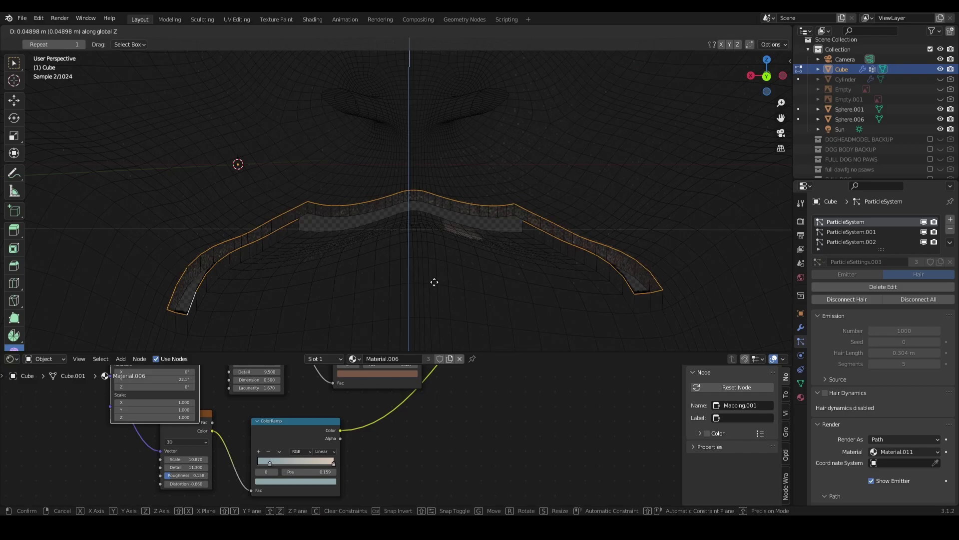
{"action": "left_click", "coordinate": [407, 273]}
{"action": "key", "text": "g"}
{"action": "key", "text": "z"}
{"action": "left_click", "coordinate": [474, 289]}
{"action": "mouse_move", "coordinate": [475, 288]}
{"action": "middle_mouse_down"}
{"action": "mouse_move", "coordinate": [387, 266]}
{"action": "mouse_move", "coordinate": [471, 279]}
{"action": "middle_mouse_up"}
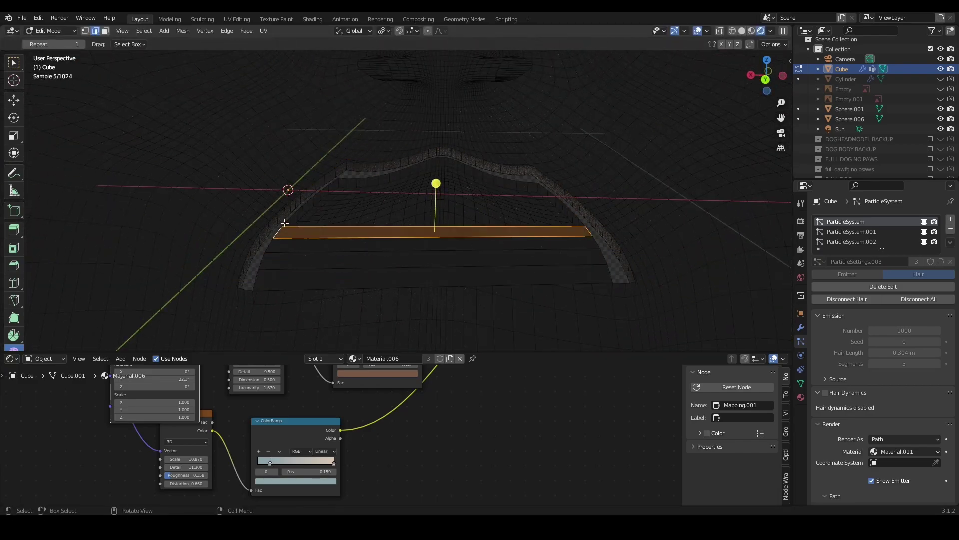
{"action": "mouse_move", "coordinate": [284, 223]}
{"action": "middle_mouse_down"}
{"action": "mouse_move", "coordinate": [214, 236]}
{"action": "mouse_move", "coordinate": [156, 267]}
{"action": "middle_mouse_up"}
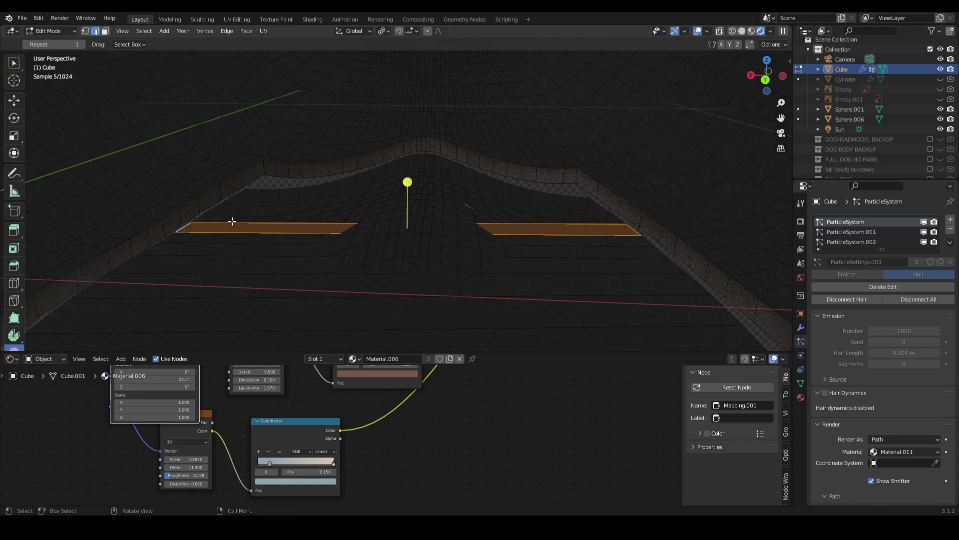
{"action": "mouse_move", "coordinate": [559, 217]}
{"action": "middle_mouse_down"}
{"action": "mouse_move", "coordinate": [522, 267]}
{"action": "mouse_move", "coordinate": [353, 180]}
{"action": "middle_mouse_up"}
{"action": "scroll", "coordinate": [523, 268], "scroll_direction": "up", "scroll_amount": 3}
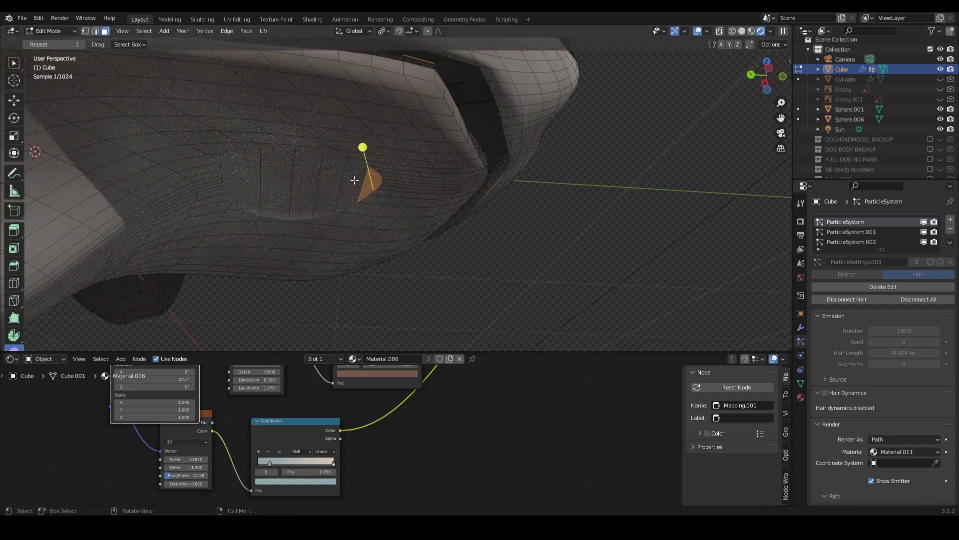
Extrude the opening's edge loop vertically into cavity walls and add loop cuts.
{"action": "key", "text": "g"}
{"action": "key", "text": "z"}
{"action": "left_click", "coordinate": [394, 229]}
{"action": "middle_click_drag", "start_coordinate": [393, 229], "coordinate": [414, 238]}
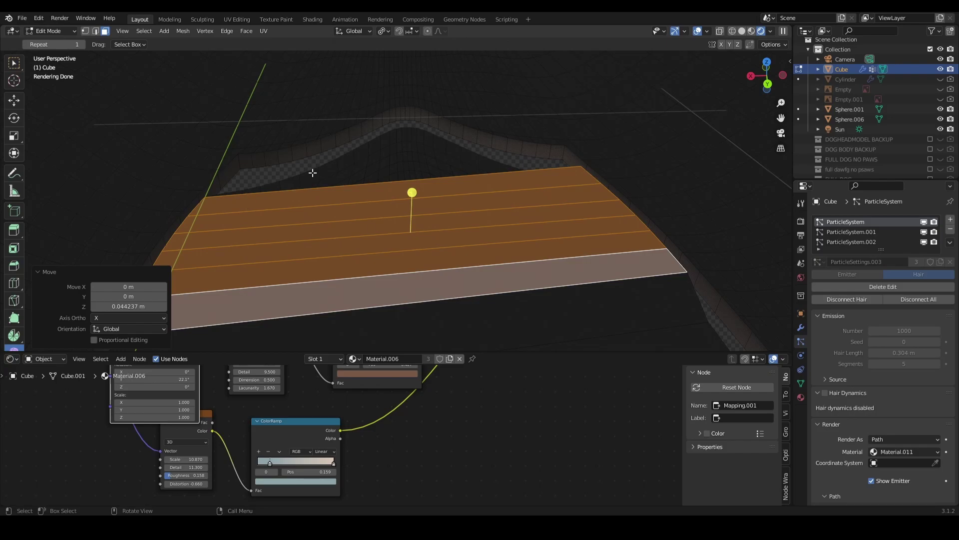
{"action": "mouse_move", "coordinate": [313, 173]}
{"action": "middle_mouse_down"}
{"action": "mouse_move", "coordinate": [198, 212]}
{"action": "mouse_move", "coordinate": [278, 212]}
{"action": "mouse_move", "coordinate": [198, 223]}
{"action": "mouse_move", "coordinate": [463, 133]}
{"action": "middle_mouse_up"}
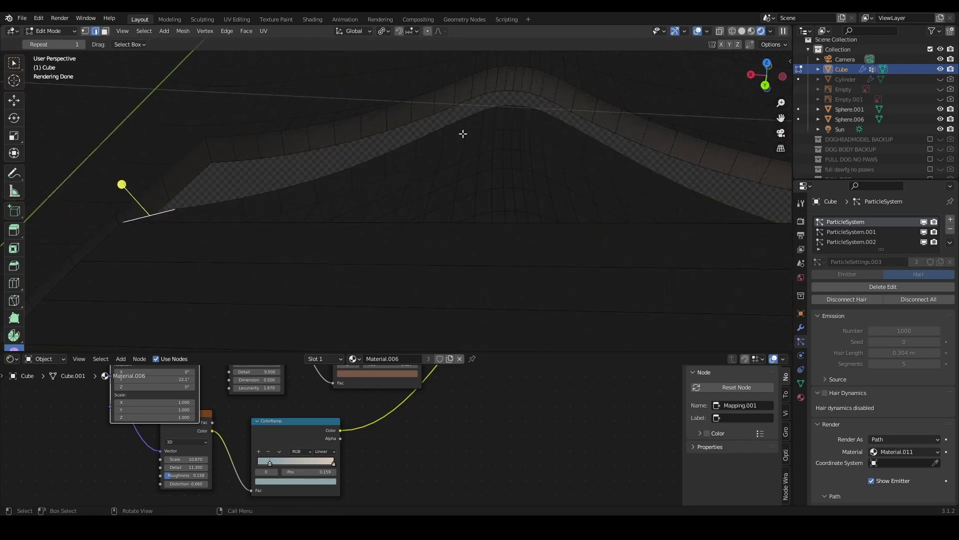
{"action": "middle_click_drag", "start_coordinate": [738, 223], "coordinate": [422, 207]}
{"action": "scroll", "coordinate": [423, 206], "scroll_direction": "up", "scroll_amount": 3}
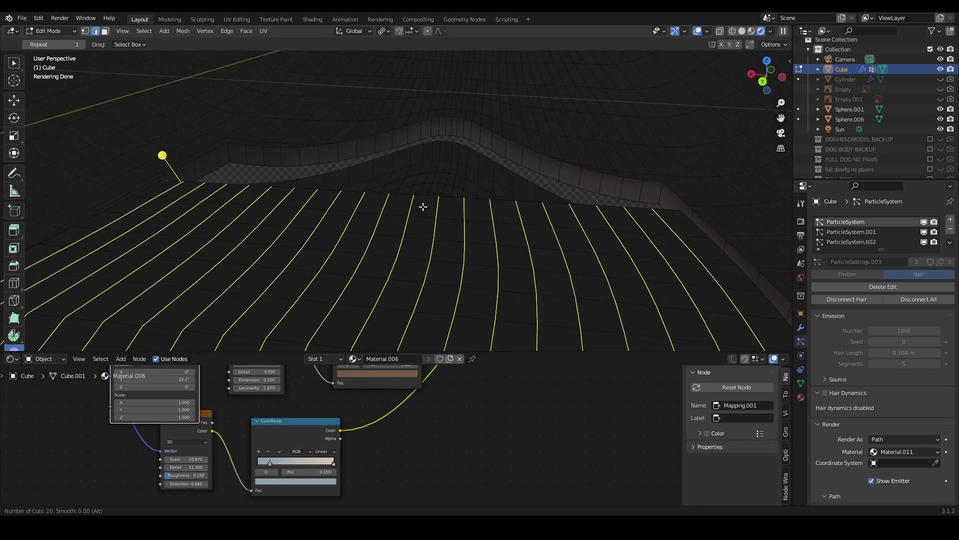
{"action": "left_click", "coordinate": [374, 197]}
Try bridging the cavity's edge loops, then merge the selected vertices into one.
{"action": "key", "text": "F3"}
{"action": "type", "text": "bri"}
{"action": "key", "text": "Return"}
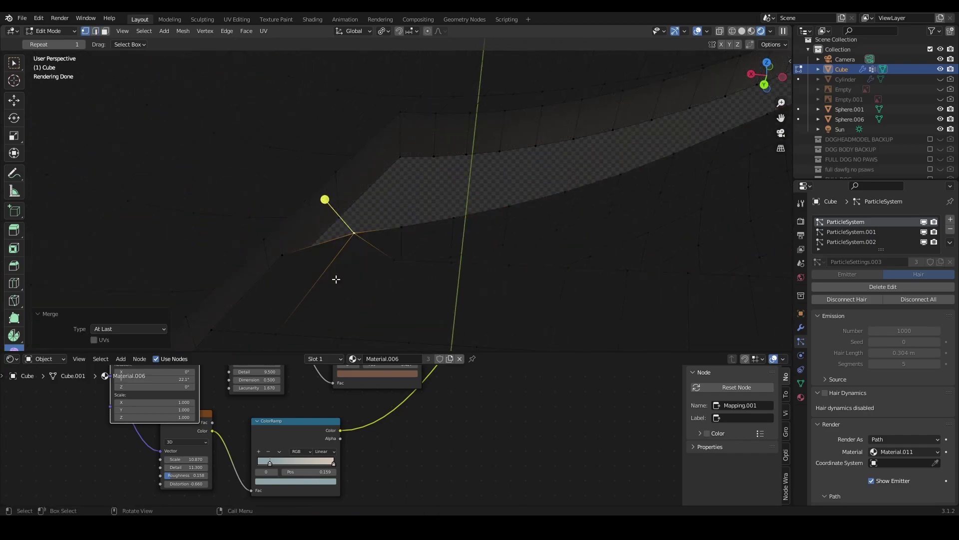
{"action": "middle_click_drag", "start_coordinate": [513, 207], "coordinate": [508, 203]}
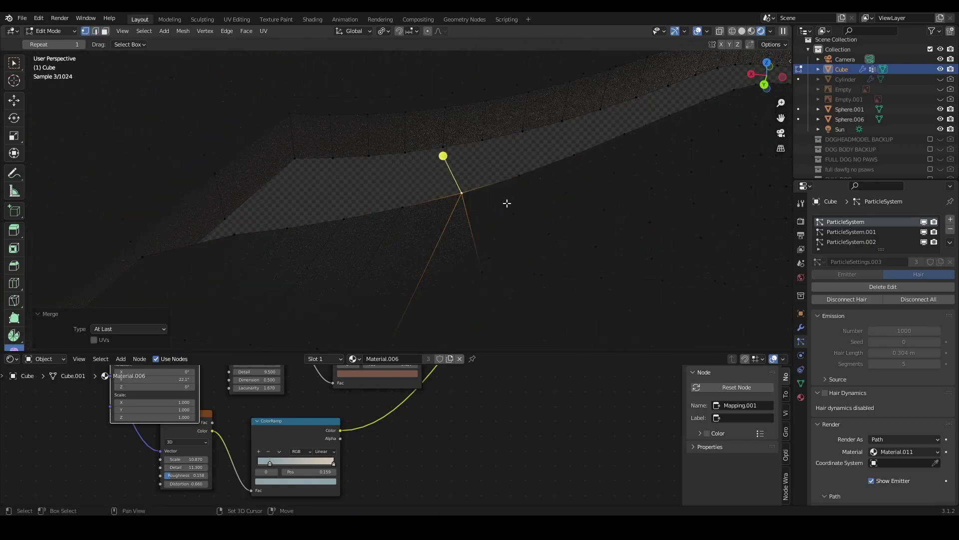
{"action": "key", "text": "shift+a"}
{"action": "middle_click_drag", "start_coordinate": [452, 181], "coordinate": [383, 215]}
{"action": "mouse_move", "coordinate": [367, 266]}
{"action": "middle_mouse_down"}
{"action": "mouse_move", "coordinate": [463, 211]}
{"action": "mouse_move", "coordinate": [471, 221]}
{"action": "mouse_move", "coordinate": [389, 161]}
{"action": "mouse_move", "coordinate": [483, 301]}
{"action": "mouse_move", "coordinate": [309, 174]}
{"action": "middle_mouse_up"}
{"action": "key", "text": "m"}
{"action": "left_click", "coordinate": [437, 171]}
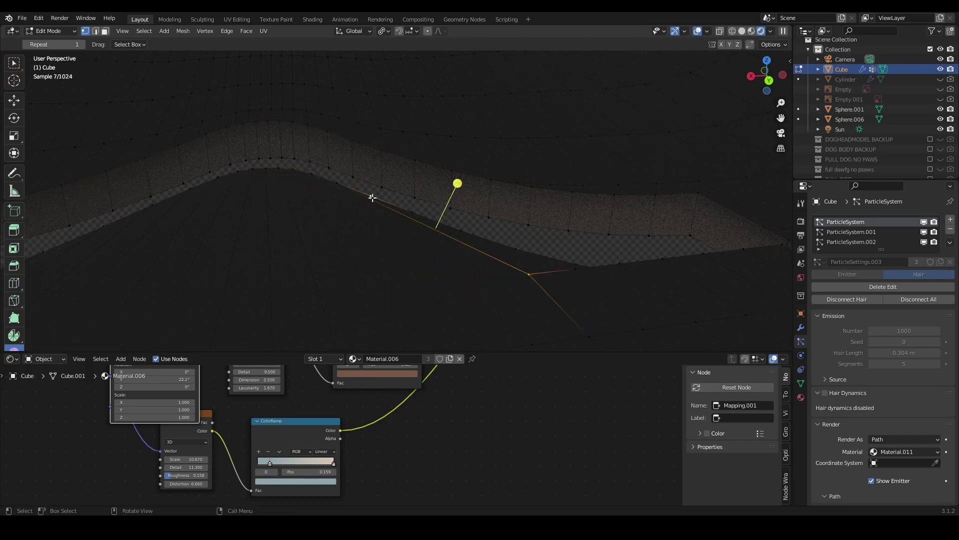
Inset the mouth floor faces and return to Object Mode.
{"action": "mouse_move", "coordinate": [371, 197]}
{"action": "middle_mouse_down"}
{"action": "mouse_move", "coordinate": [397, 283]}
{"action": "mouse_move", "coordinate": [261, 285]}
{"action": "middle_mouse_up"}
{"action": "key", "text": "a"}
{"action": "key", "text": "i"}
{"action": "left_click", "coordinate": [262, 285]}
{"action": "key", "text": "e"}
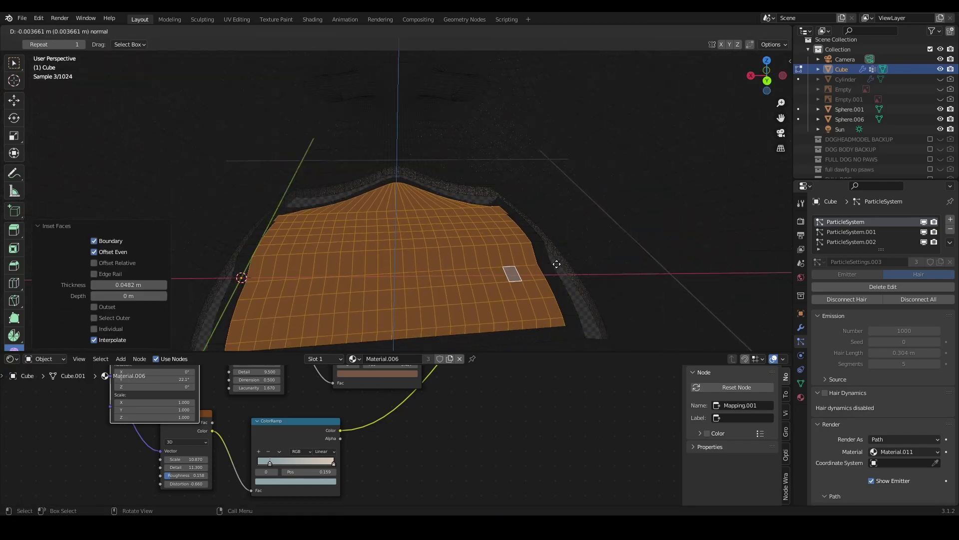
{"action": "left_click", "coordinate": [557, 264]}
{"action": "key", "text": "ctrl+z"}
{"action": "key", "text": "Tab"}
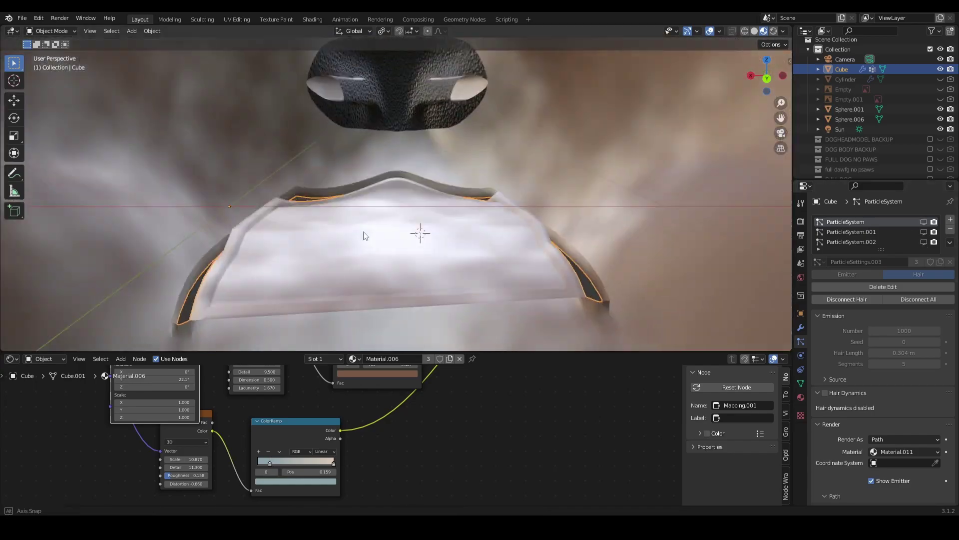
{"action": "mouse_move", "coordinate": [466, 184]}
{"action": "middle_mouse_down"}
{"action": "mouse_move", "coordinate": [472, 226]}
{"action": "mouse_move", "coordinate": [405, 217]}
{"action": "middle_mouse_up"}
{"action": "key", "text": "shift+a"}
Add a cube, flatten it on Z into a slab, and move it along Y and Z.
{"action": "key", "text": "s"}
{"action": "key", "text": "z"}
{"action": "left_click", "coordinate": [450, 224]}
{"action": "key", "text": "g"}
{"action": "key", "text": "y"}
{"action": "left_click", "coordinate": [463, 198]}
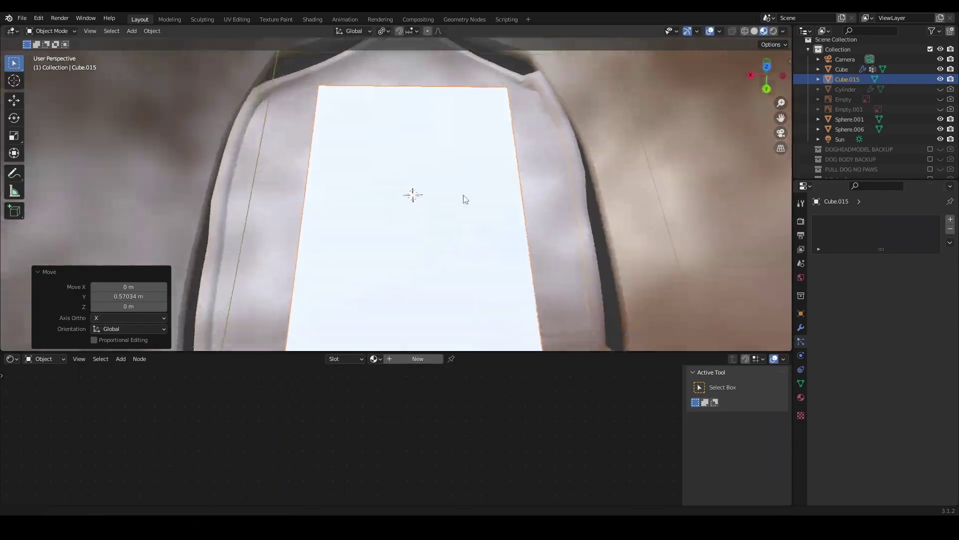
{"action": "key", "text": "g"}
{"action": "key", "text": "z"}
{"action": "key", "text": "Tab"}
{"action": "middle_click_drag", "start_coordinate": [464, 199], "coordinate": [514, 279]}
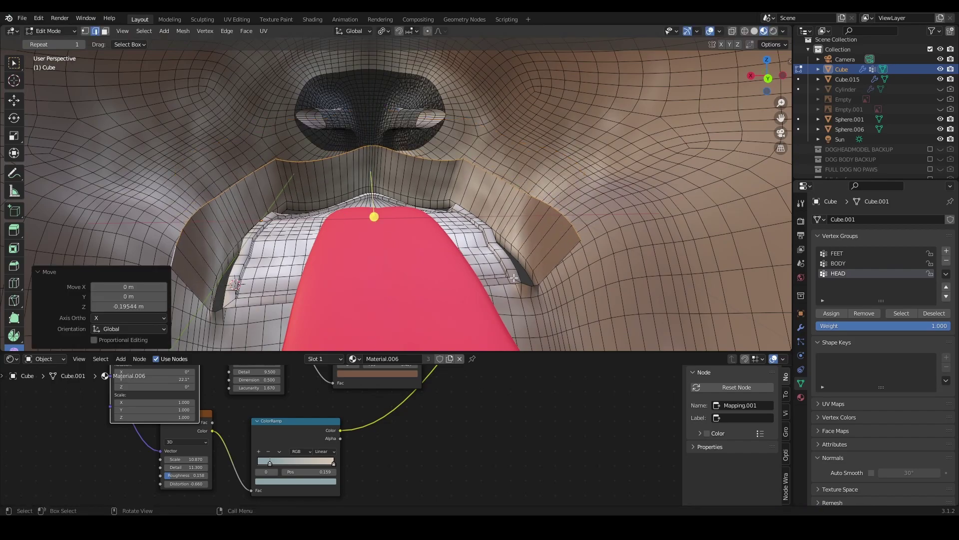
{"action": "key", "text": "ctrl+z"}
{"action": "scroll", "coordinate": [225, 204], "scroll_direction": "up", "scroll_amount": 3}
Add loop cuts to the plank and merge its selected vertices.
{"action": "middle_click_drag", "start_coordinate": [225, 204], "coordinate": [469, 209], "text": "shift"}
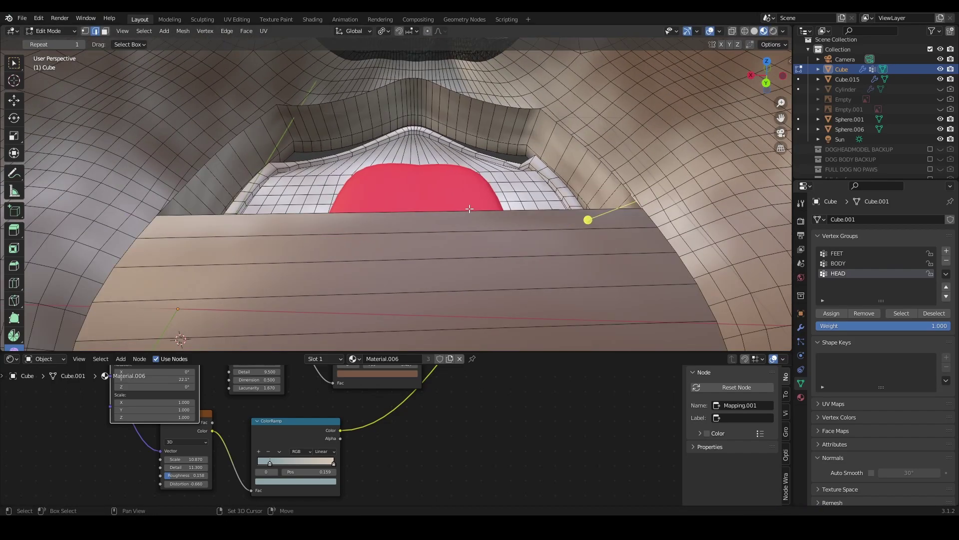
{"action": "scroll", "coordinate": [350, 173], "scroll_direction": "up", "scroll_amount": 2}
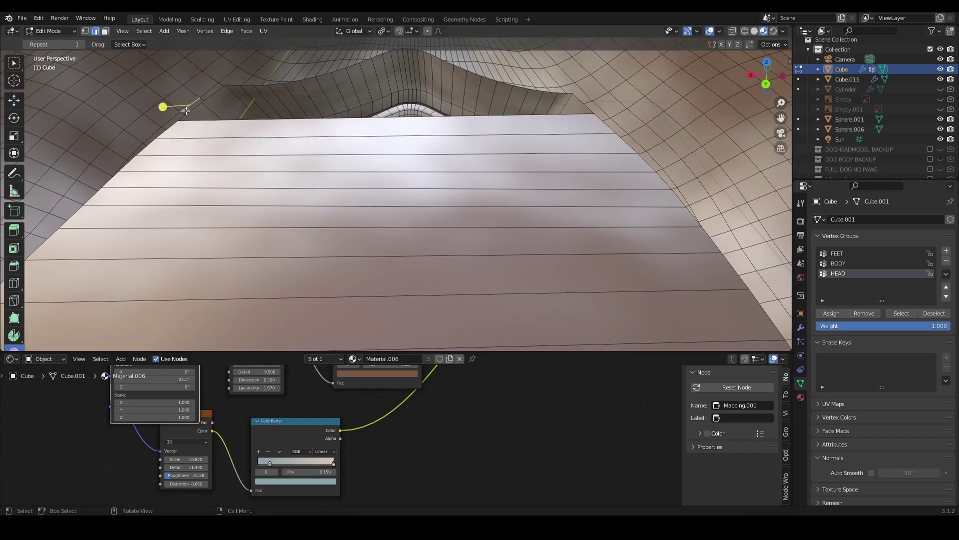
{"action": "middle_click_drag", "start_coordinate": [185, 110], "coordinate": [186, 136]}
{"action": "middle_click_drag", "start_coordinate": [507, 128], "coordinate": [477, 175]}
{"action": "key", "text": "ctrl+r"}
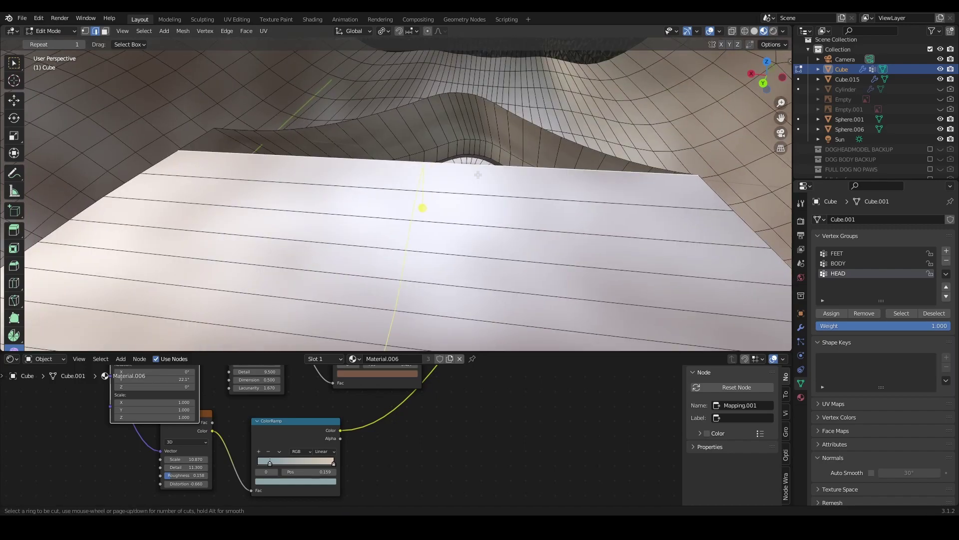
{"action": "left_click", "coordinate": [423, 182]}
{"action": "mouse_move", "coordinate": [565, 197]}
{"action": "middle_mouse_down"}
{"action": "mouse_move", "coordinate": [493, 175]}
{"action": "mouse_move", "coordinate": [423, 243]}
{"action": "mouse_move", "coordinate": [414, 275]}
{"action": "middle_mouse_up"}
{"action": "key", "text": "m"}
{"action": "left_click", "coordinate": [423, 244]}
Hide the obstructing mesh part and select a vertex loop inside the mouth.
{"action": "key", "text": "h"}
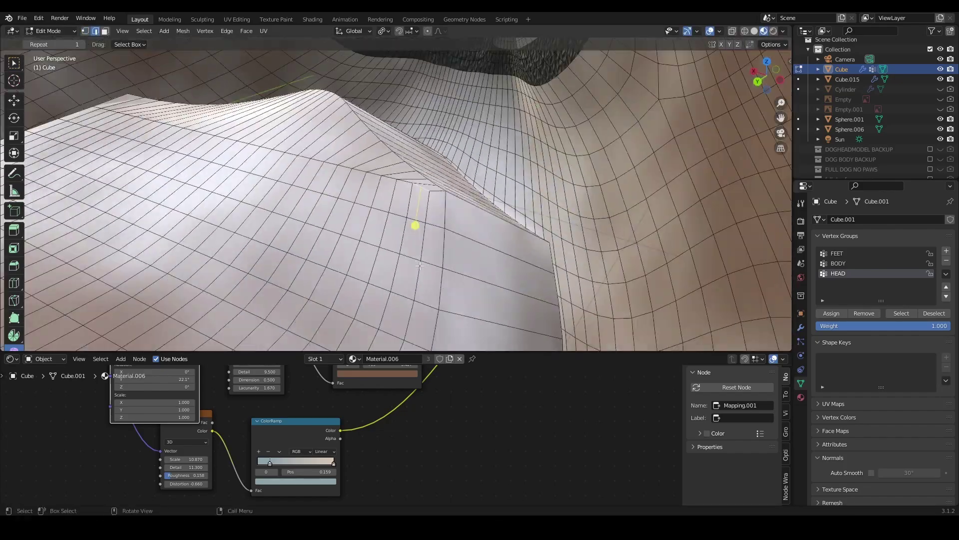
{"action": "scroll", "coordinate": [433, 283], "scroll_direction": "down", "scroll_amount": 5}
{"action": "mouse_move", "coordinate": [432, 283]}
{"action": "middle_mouse_down"}
{"action": "mouse_move", "coordinate": [385, 225]}
{"action": "mouse_move", "coordinate": [325, 182]}
{"action": "middle_mouse_up"}
{"action": "scroll", "coordinate": [384, 225], "scroll_direction": "up", "scroll_amount": 5}
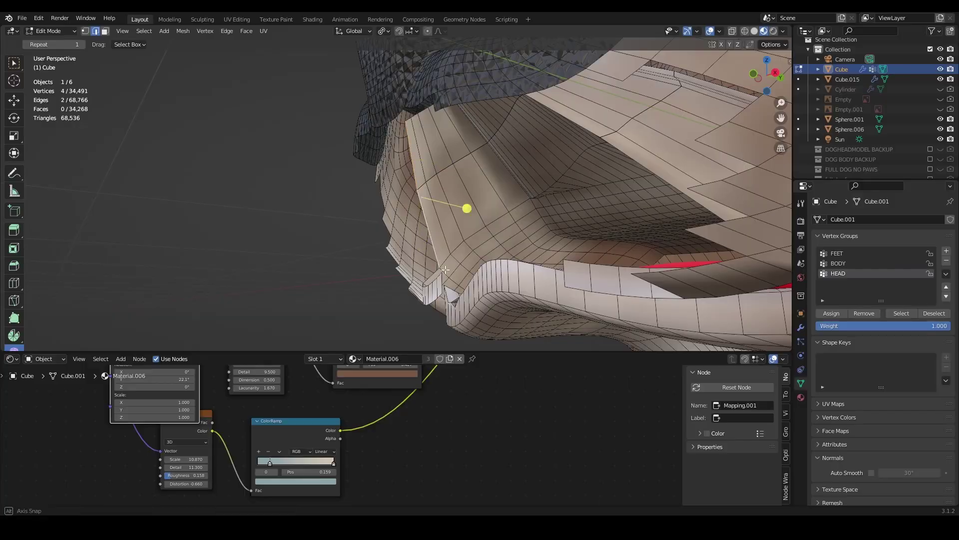
{"action": "mouse_move", "coordinate": [445, 269]}
{"action": "middle_mouse_down"}
{"action": "mouse_move", "coordinate": [461, 197]}
{"action": "mouse_move", "coordinate": [404, 247]}
{"action": "middle_mouse_up"}
{"action": "left_click", "coordinate": [383, 265], "text": "shift"}
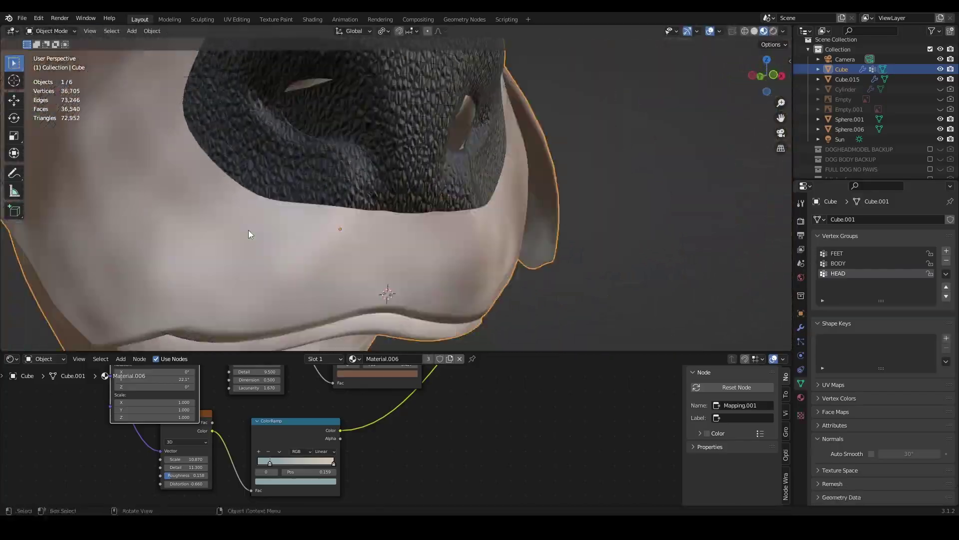
{"action": "middle_click_drag", "start_coordinate": [471, 207], "coordinate": [393, 235]}
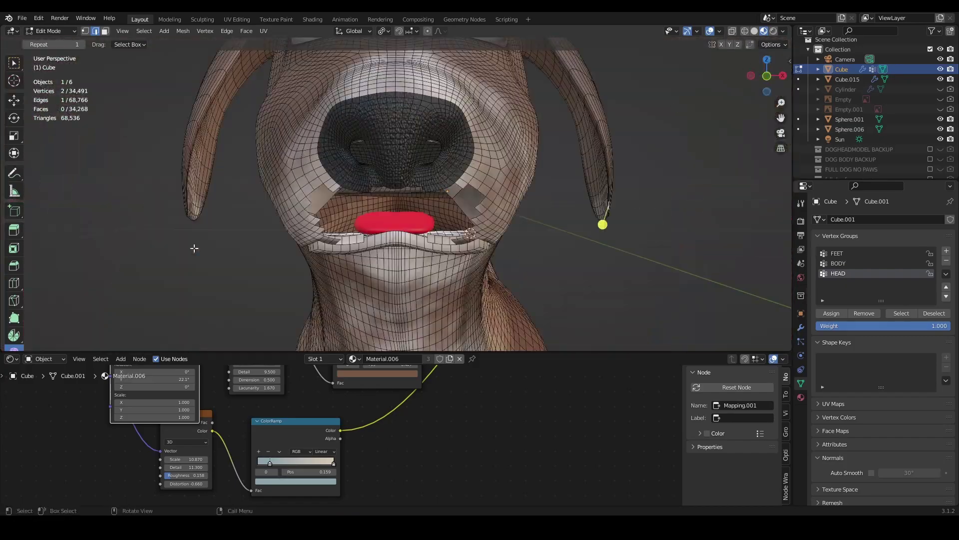
{"action": "left_click", "coordinate": [356, 244], "text": "alt"}
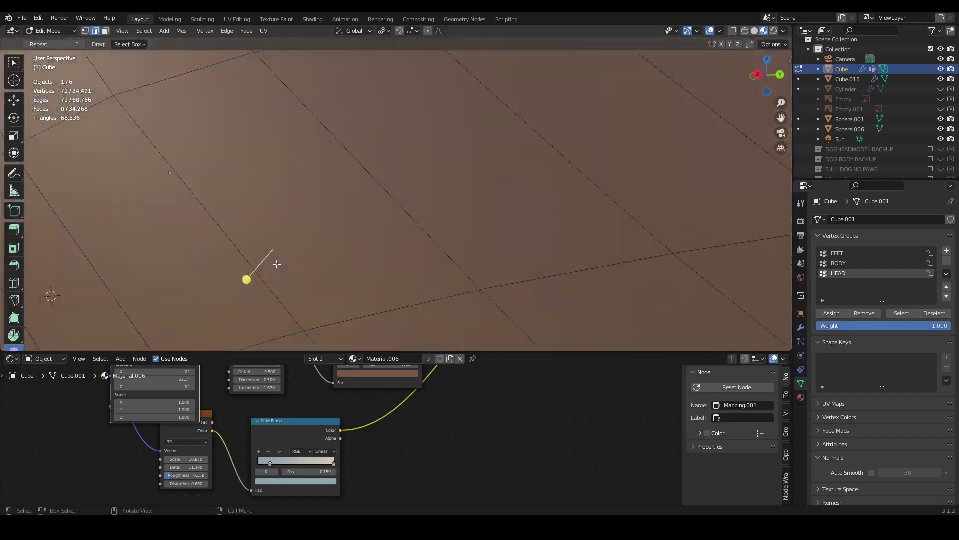
Shrink the mouth vertex loop along X, nudge it, and select a shortest face path.
{"action": "key", "text": "s"}
{"action": "key", "text": "x"}
{"action": "left_click", "coordinate": [412, 182]}
{"action": "mouse_move", "coordinate": [412, 182]}
{"action": "middle_mouse_down"}
{"action": "mouse_move", "coordinate": [623, 180]}
{"action": "mouse_move", "coordinate": [592, 218]}
{"action": "mouse_move", "coordinate": [385, 228]}
{"action": "mouse_move", "coordinate": [381, 235]}
{"action": "mouse_move", "coordinate": [420, 255]}
{"action": "mouse_move", "coordinate": [423, 272]}
{"action": "mouse_move", "coordinate": [350, 193]}
{"action": "mouse_move", "coordinate": [518, 247]}
{"action": "middle_mouse_up"}
{"action": "key", "text": "g"}
{"action": "left_click", "coordinate": [592, 218]}
{"action": "left_click", "coordinate": [383, 228], "text": "ctrl"}
{"action": "scroll", "coordinate": [383, 227], "scroll_direction": "up", "scroll_amount": 5}
{"action": "scroll", "coordinate": [400, 237], "scroll_direction": "down", "scroll_amount": 3}
Delete the selected cavity faces and extrude the opening's rim inward into a pocket.
{"action": "left_click", "coordinate": [417, 229], "text": "shift"}
{"action": "left_click", "coordinate": [421, 273], "text": "shift"}
{"action": "key", "text": "h"}
{"action": "key", "text": "e"}
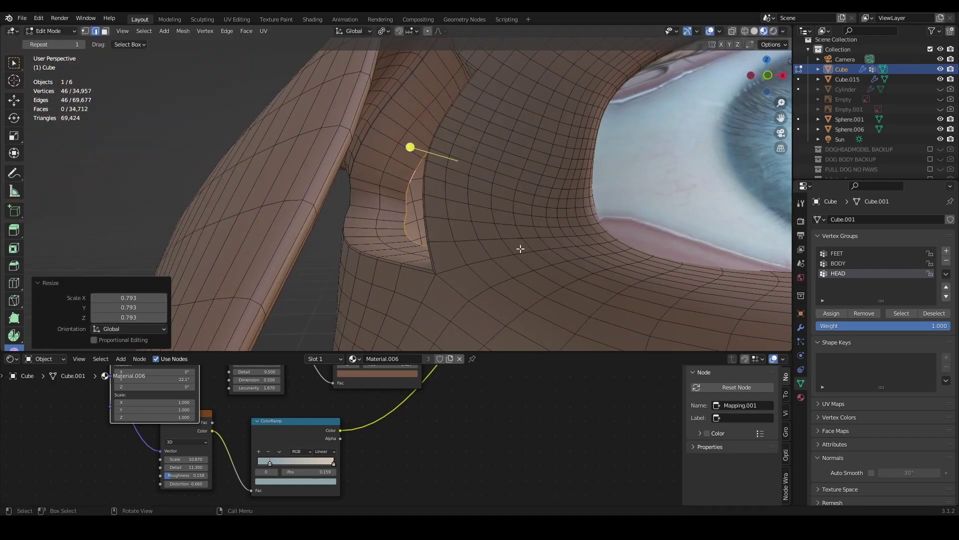
{"action": "key", "text": "g"}
{"action": "left_click", "coordinate": [564, 225]}
Save the HOND 2 file and view the new pocket from several angles.
{"action": "key", "text": "ctrl+s"}
{"action": "middle_click_drag", "start_coordinate": [564, 226], "coordinate": [519, 243]}
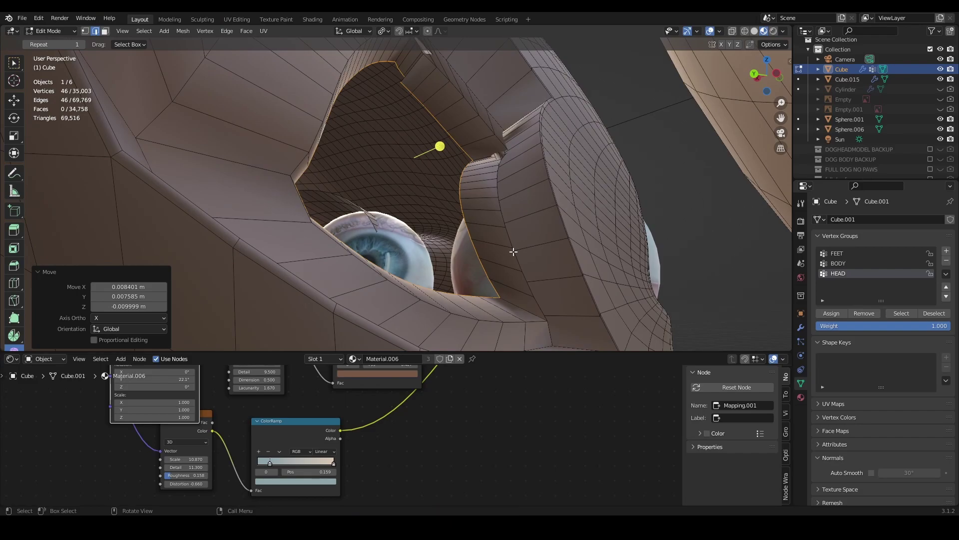
{"action": "mouse_move", "coordinate": [513, 251]}
{"action": "middle_mouse_down"}
{"action": "mouse_move", "coordinate": [396, 228]}
{"action": "mouse_move", "coordinate": [514, 274]}
{"action": "mouse_move", "coordinate": [337, 263]}
{"action": "mouse_move", "coordinate": [442, 240]}
{"action": "mouse_move", "coordinate": [460, 226]}
{"action": "middle_mouse_up"}
Add hair strands along the dog's left ear.
{"action": "key", "text": "f"}
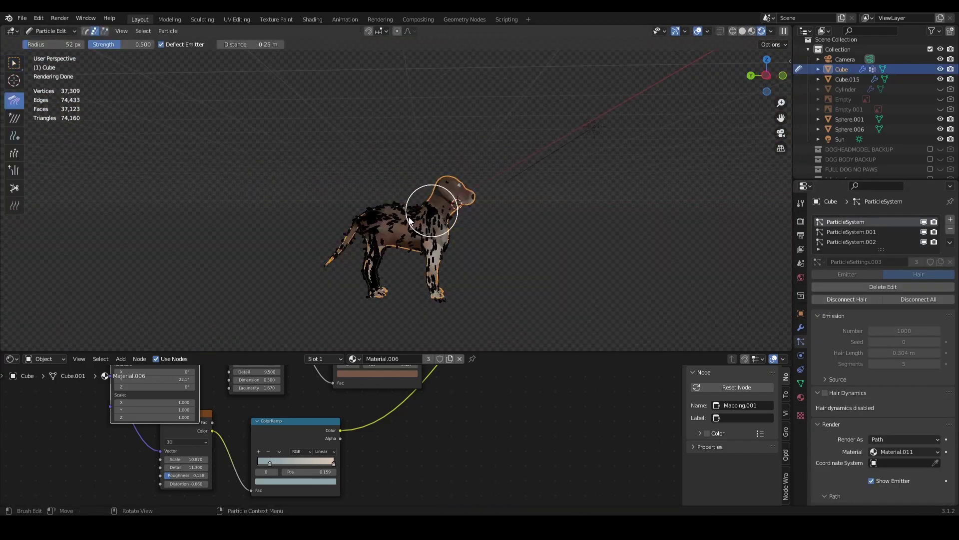
{"action": "mouse_move", "coordinate": [383, 263]}
{"action": "middle_mouse_down"}
{"action": "mouse_move", "coordinate": [430, 294]}
{"action": "mouse_move", "coordinate": [446, 228]}
{"action": "middle_mouse_up"}
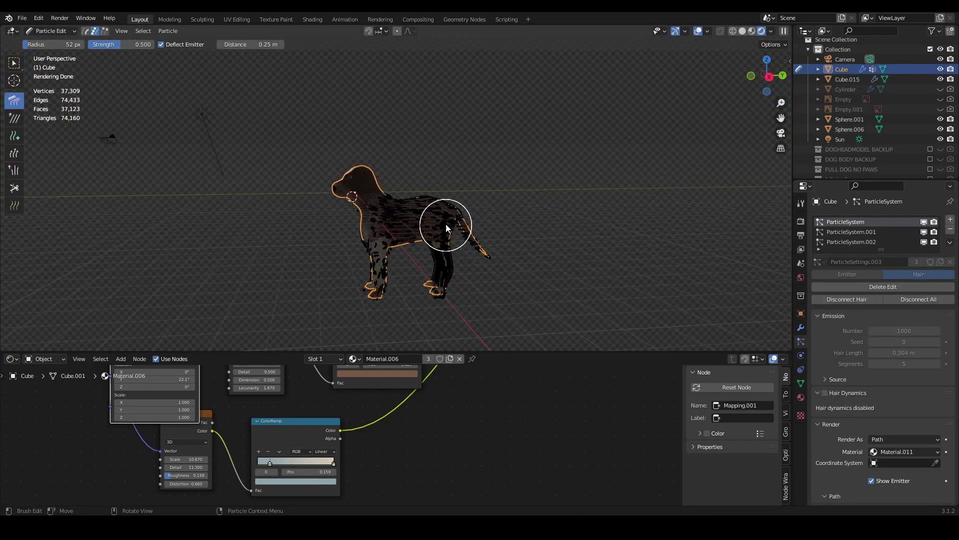
{"action": "mouse_move", "coordinate": [385, 261]}
{"action": "middle_mouse_down"}
{"action": "mouse_move", "coordinate": [424, 275]}
{"action": "mouse_move", "coordinate": [418, 211]}
{"action": "middle_mouse_up"}
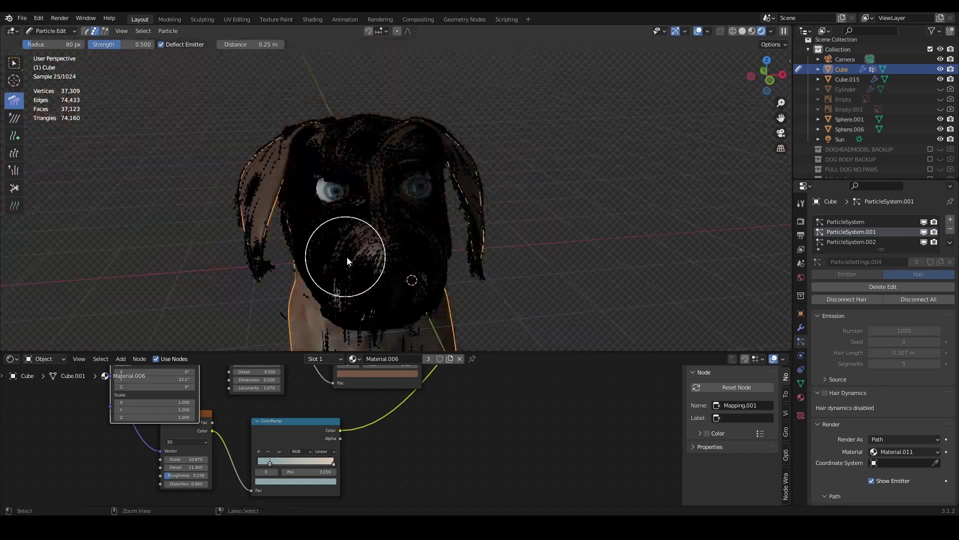
{"action": "middle_click_drag", "start_coordinate": [295, 230], "coordinate": [283, 156]}
{"action": "key", "text": "shift+space"}
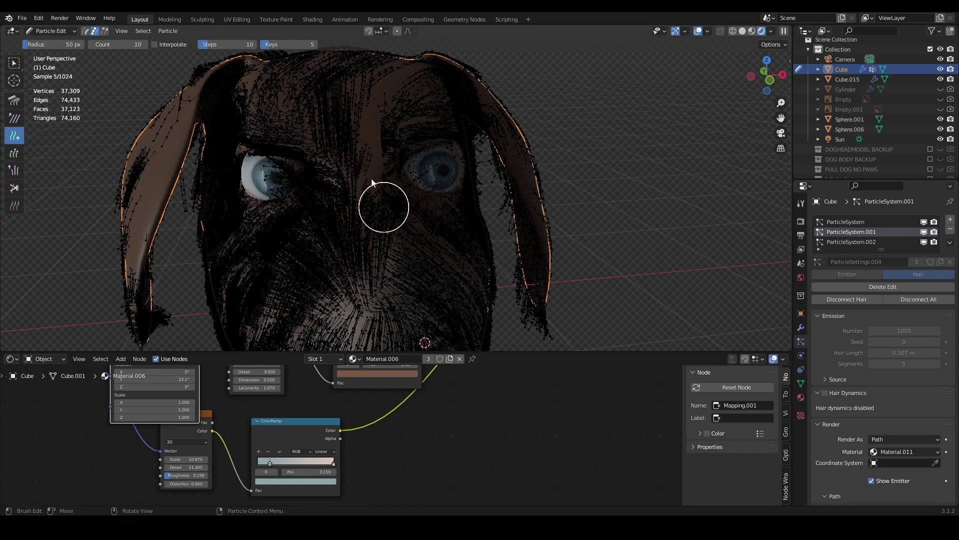
{"action": "left_click_drag", "start_coordinate": [264, 74], "coordinate": [169, 254]}
Comb the fur on the front of the dog's head.
{"action": "key", "text": "shift+space"}
{"action": "middle_click_drag", "start_coordinate": [386, 240], "coordinate": [385, 177]}
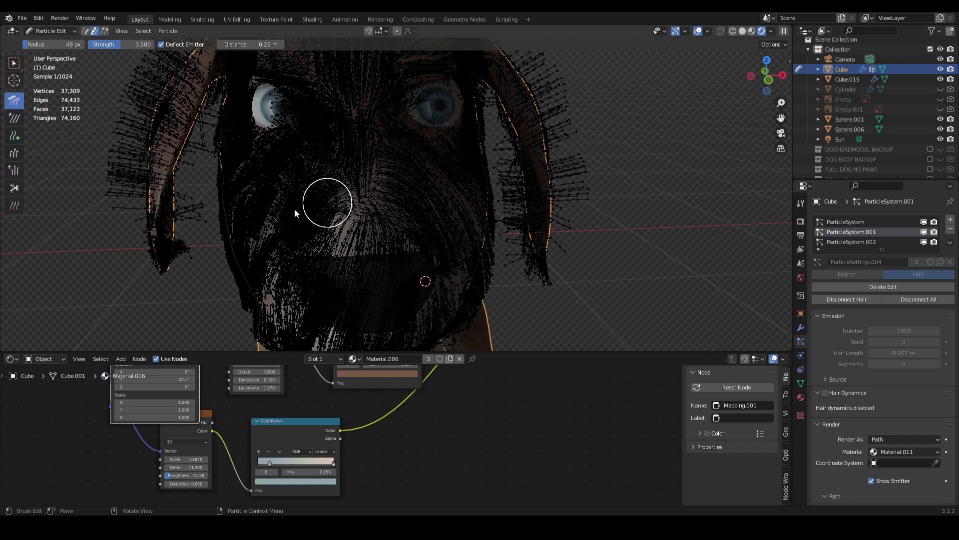
{"action": "mouse_move", "coordinate": [251, 237]}
{"action": "middle_mouse_down"}
{"action": "mouse_move", "coordinate": [438, 212]}
{"action": "mouse_move", "coordinate": [472, 257]}
{"action": "mouse_move", "coordinate": [414, 306]}
{"action": "mouse_move", "coordinate": [311, 266]}
{"action": "mouse_move", "coordinate": [477, 244]}
{"action": "mouse_move", "coordinate": [344, 227]}
{"action": "mouse_move", "coordinate": [404, 351]}
{"action": "mouse_move", "coordinate": [589, 212]}
{"action": "middle_mouse_up"}
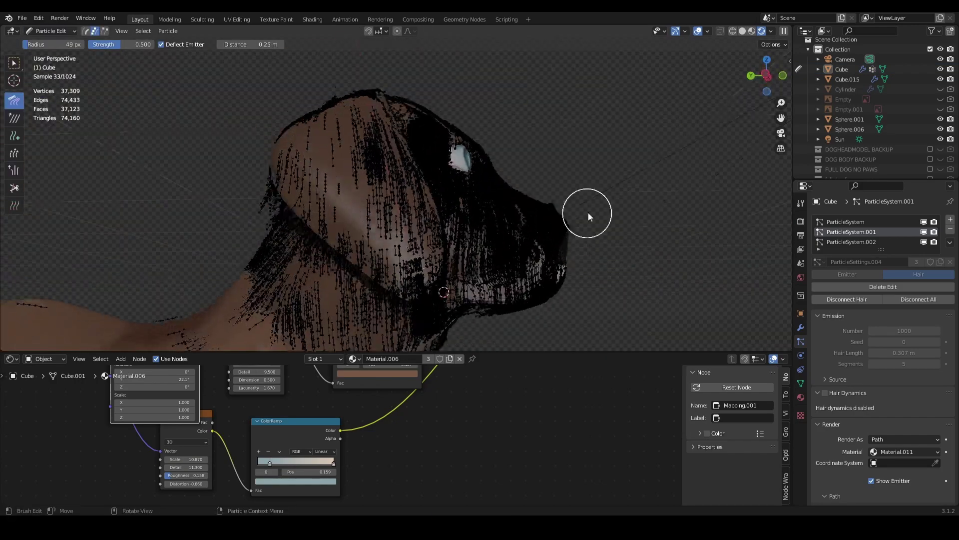
{"action": "mouse_move", "coordinate": [503, 147]}
{"action": "middle_mouse_down"}
{"action": "mouse_move", "coordinate": [379, 186]}
{"action": "mouse_move", "coordinate": [346, 155]}
{"action": "middle_mouse_up"}
Add more strands around the eyes and comb the head fur from tilted angles.
{"action": "key", "text": "shift+space"}
{"action": "key", "text": "a"}
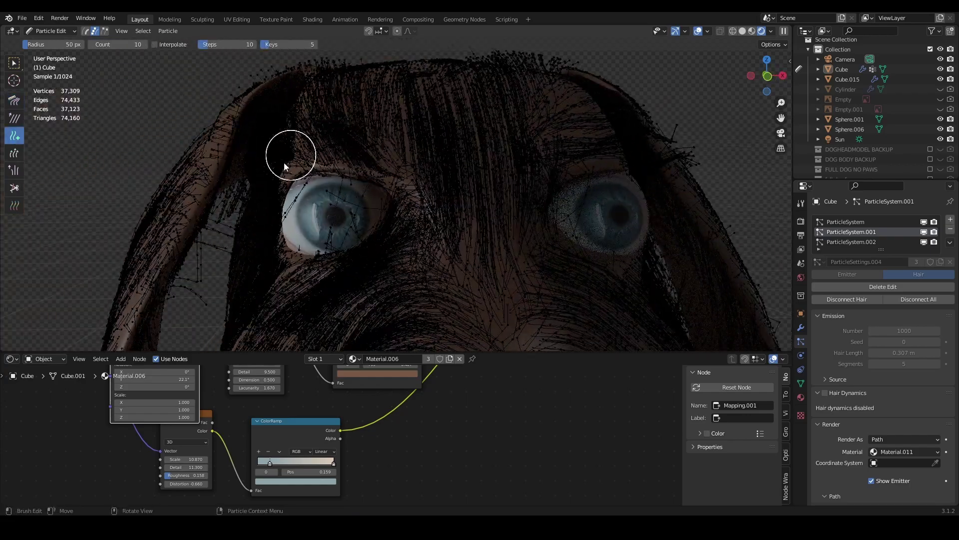
{"action": "key", "text": "shift+space"}
{"action": "key", "text": "c"}
{"action": "mouse_move", "coordinate": [624, 155]}
{"action": "middle_mouse_down"}
{"action": "mouse_move", "coordinate": [328, 167]}
{"action": "mouse_move", "coordinate": [348, 200]}
{"action": "mouse_move", "coordinate": [548, 141]}
{"action": "mouse_move", "coordinate": [418, 141]}
{"action": "mouse_move", "coordinate": [475, 221]}
{"action": "mouse_move", "coordinate": [579, 156]}
{"action": "mouse_move", "coordinate": [288, 156]}
{"action": "mouse_move", "coordinate": [353, 94]}
{"action": "middle_mouse_up"}
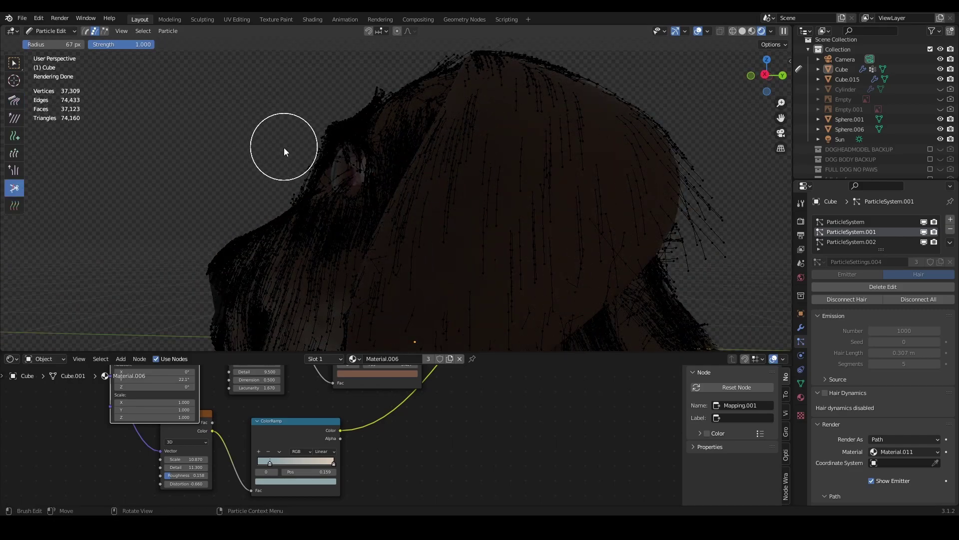
{"action": "key", "text": "shift+space"}
{"action": "key", "text": "c"}
{"action": "mouse_move", "coordinate": [284, 148]}
{"action": "middle_mouse_down"}
{"action": "mouse_move", "coordinate": [322, 221]}
{"action": "mouse_move", "coordinate": [300, 267]}
{"action": "mouse_move", "coordinate": [330, 349]}
{"action": "mouse_move", "coordinate": [414, 113]}
{"action": "middle_mouse_up"}
{"action": "mouse_move", "coordinate": [343, 123]}
{"action": "middle_mouse_down"}
{"action": "mouse_move", "coordinate": [332, 105]}
{"action": "mouse_move", "coordinate": [427, 208]}
{"action": "mouse_move", "coordinate": [368, 275]}
{"action": "mouse_move", "coordinate": [183, 160]}
{"action": "middle_mouse_up"}
Comb the top of the head with an enlarged brush, then save in Object Mode.
{"action": "key", "text": "f"}
{"action": "left_click", "coordinate": [403, 269]}
{"action": "middle_click_drag", "start_coordinate": [403, 270], "coordinate": [42, 137]}
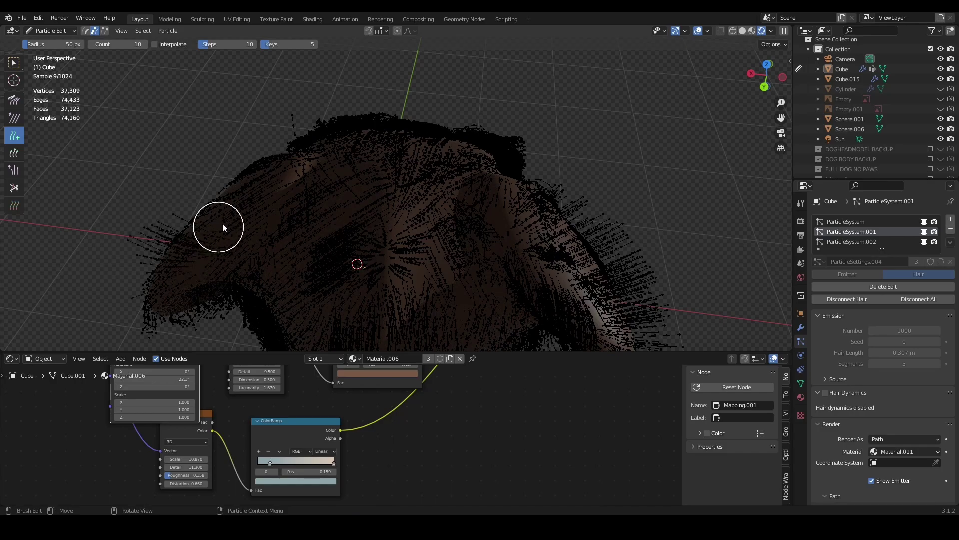
{"action": "mouse_move", "coordinate": [223, 223]}
{"action": "middle_mouse_down"}
{"action": "mouse_move", "coordinate": [407, 148]}
{"action": "mouse_move", "coordinate": [366, 164]}
{"action": "mouse_move", "coordinate": [365, 129]}
{"action": "middle_mouse_up"}
{"action": "scroll", "coordinate": [563, 178], "scroll_direction": "up", "scroll_amount": 5}
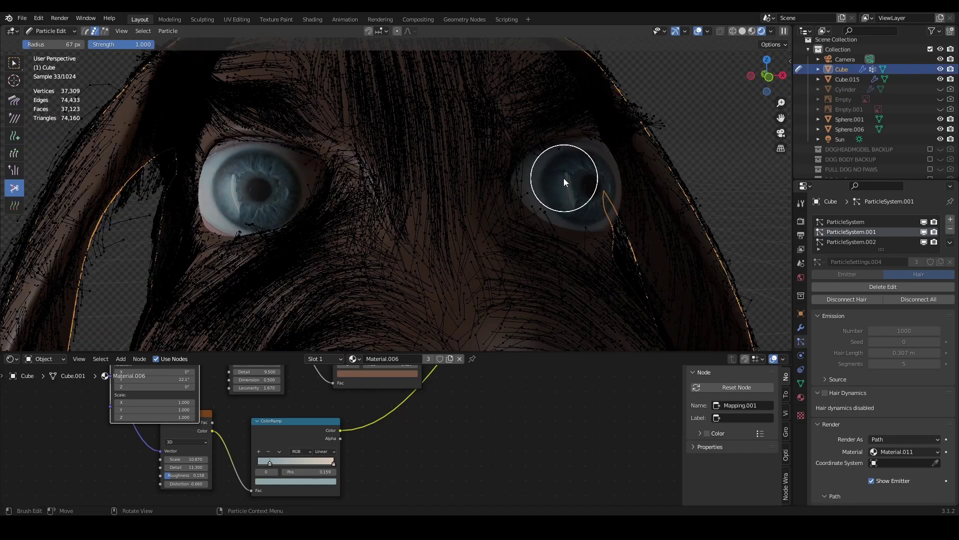
{"action": "key", "text": "Tab"}
{"action": "scroll", "coordinate": [543, 190], "scroll_direction": "down", "scroll_amount": 3}
{"action": "key", "text": "ctrl+s"}
{"action": "mouse_move", "coordinate": [555, 352]}
{"action": "left_mouse_down"}
{"action": "mouse_move", "coordinate": [583, 403]}
{"action": "mouse_move", "coordinate": [570, 492]}
{"action": "left_mouse_up"}
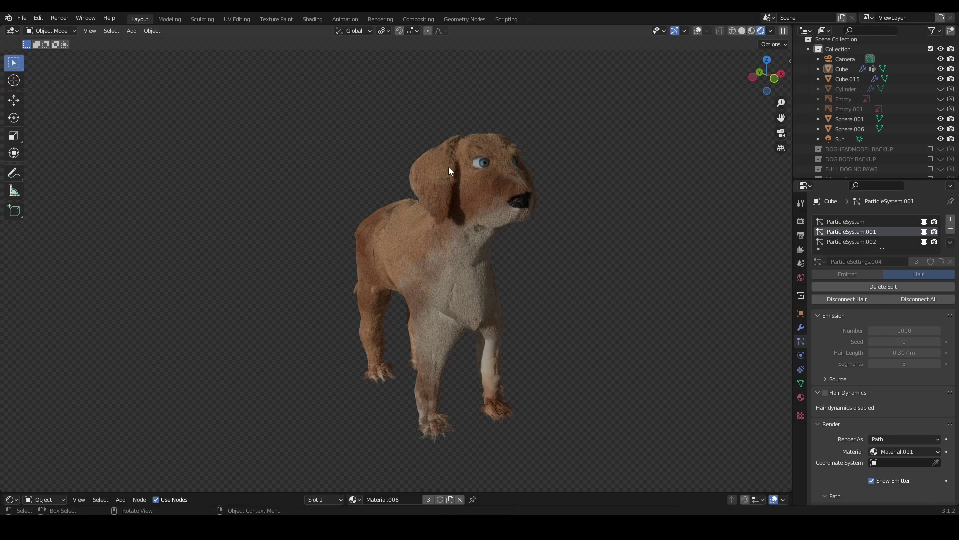
Return to Particle Edit on the dog's side with the Comb brush selected.
{"action": "middle_click_drag", "start_coordinate": [448, 167], "coordinate": [382, 267]}
{"action": "key", "text": "Tab"}
{"action": "scroll", "coordinate": [338, 266], "scroll_direction": "up", "scroll_amount": 5}
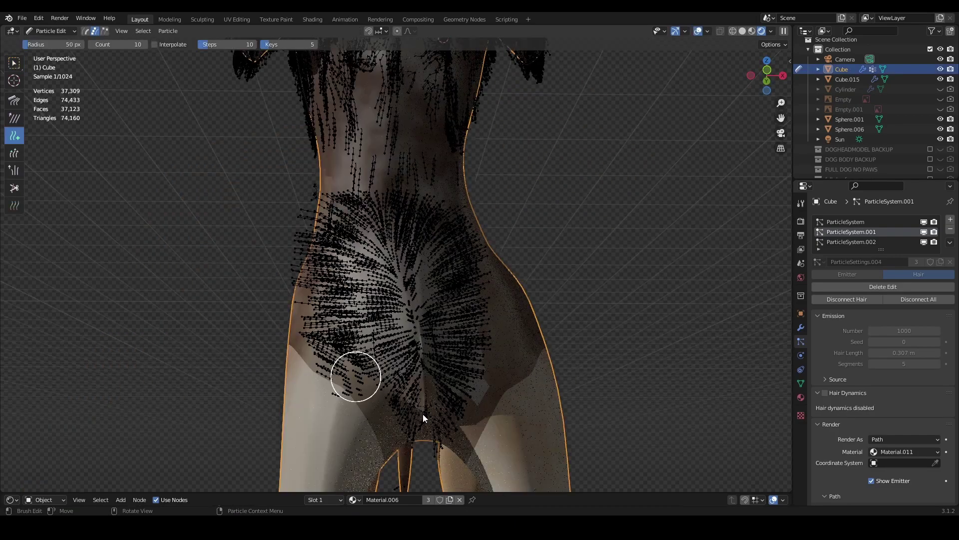
{"action": "left_click", "coordinate": [51, 31]}
{"action": "left_click", "coordinate": [14, 100]}
{"action": "scroll", "coordinate": [391, 309], "scroll_direction": "down", "scroll_amount": 5}
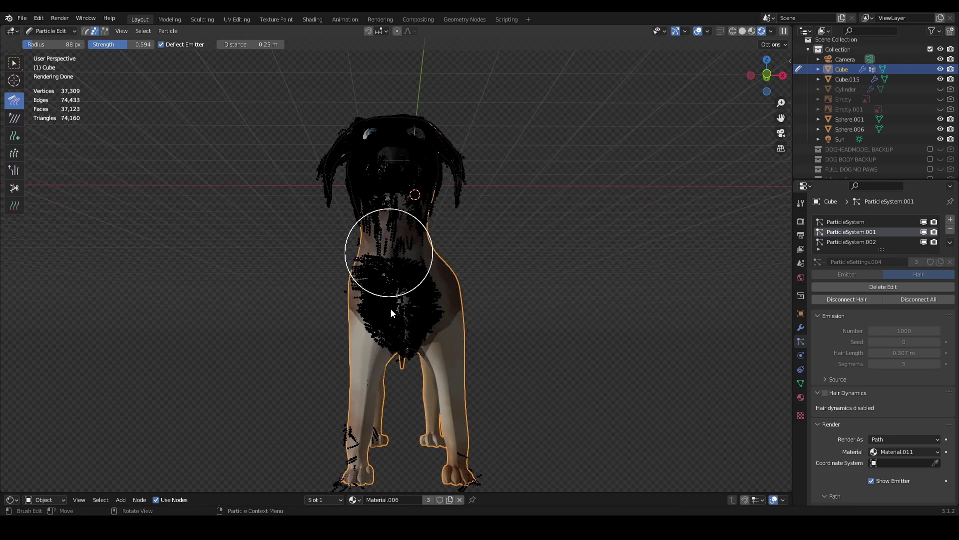
Check the combed fur along the dog's side, tail and rump.
{"action": "mouse_move", "coordinate": [390, 310]}
{"action": "middle_mouse_down"}
{"action": "mouse_move", "coordinate": [502, 287]}
{"action": "mouse_move", "coordinate": [299, 309]}
{"action": "mouse_move", "coordinate": [427, 279]}
{"action": "middle_mouse_up"}
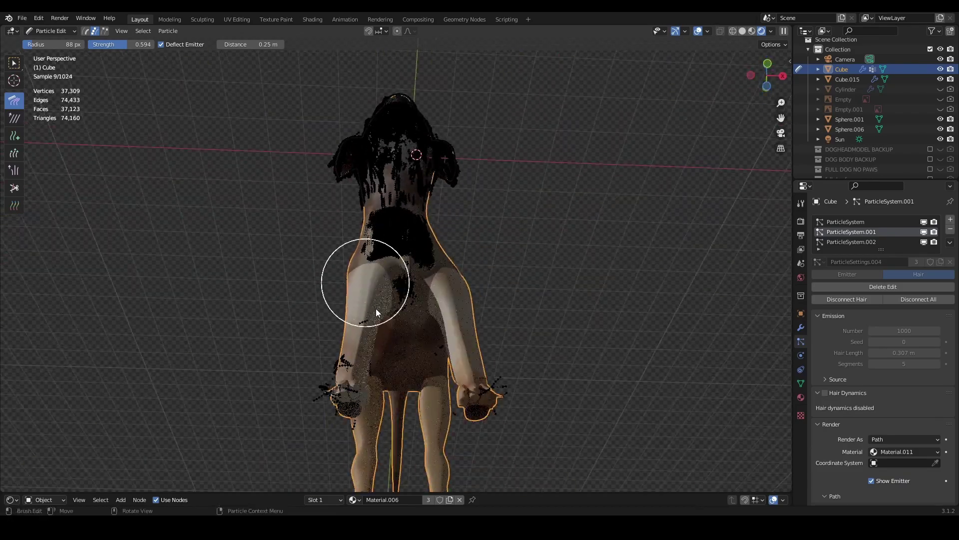
{"action": "scroll", "coordinate": [376, 312], "scroll_direction": "up", "scroll_amount": 3}
{"action": "key", "text": "ctrl+Tab"}
{"action": "mouse_move", "coordinate": [277, 235]}
{"action": "middle_mouse_down"}
{"action": "mouse_move", "coordinate": [530, 287]}
{"action": "mouse_move", "coordinate": [479, 295]}
{"action": "middle_mouse_up"}
{"action": "scroll", "coordinate": [530, 286], "scroll_direction": "down", "scroll_amount": 4}
{"action": "scroll", "coordinate": [479, 294], "scroll_direction": "up", "scroll_amount": 4}
{"action": "scroll", "coordinate": [454, 315], "scroll_direction": "up", "scroll_amount": 3}
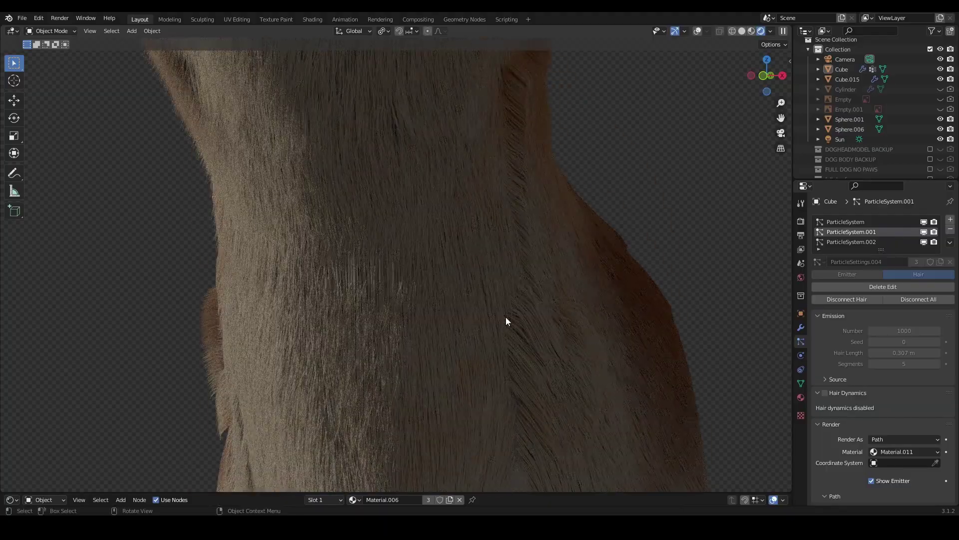
{"action": "scroll", "coordinate": [507, 318], "scroll_direction": "up", "scroll_amount": 4}
{"action": "scroll", "coordinate": [535, 279], "scroll_direction": "up", "scroll_amount": 3}
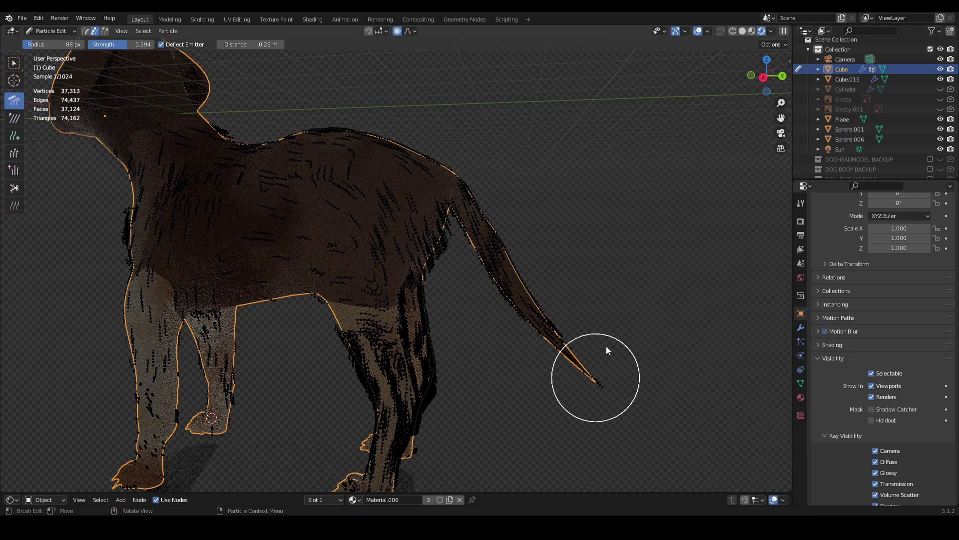
{"action": "mouse_move", "coordinate": [607, 347]}
{"action": "middle_mouse_down"}
{"action": "mouse_move", "coordinate": [438, 245]}
{"action": "mouse_move", "coordinate": [334, 301]}
{"action": "middle_mouse_up"}
{"action": "scroll", "coordinate": [336, 302], "scroll_direction": "up", "scroll_amount": 3}
{"action": "key", "text": "ctrl+Tab"}
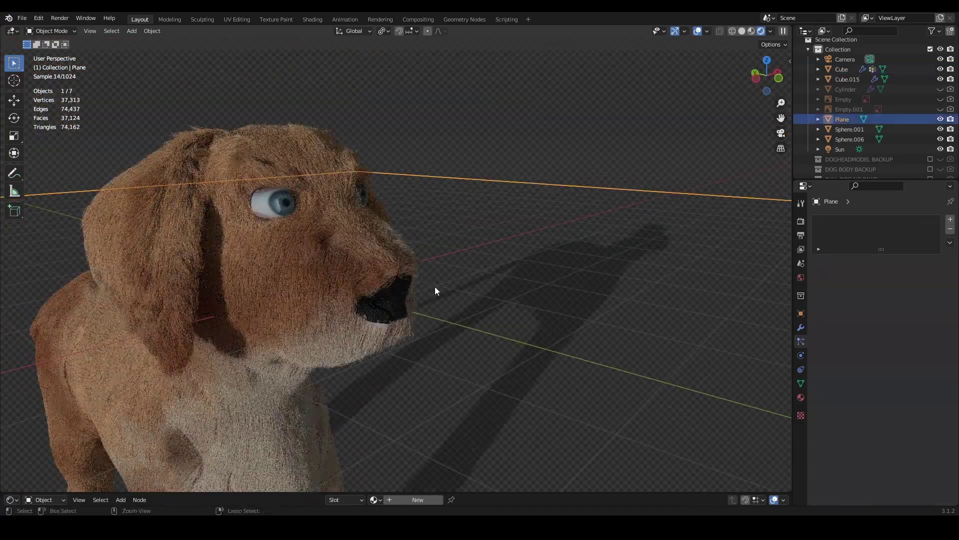
Hide viewport overlays, view the dog from nose to top, and return to Object Mode.
{"action": "left_click", "coordinate": [698, 30]}
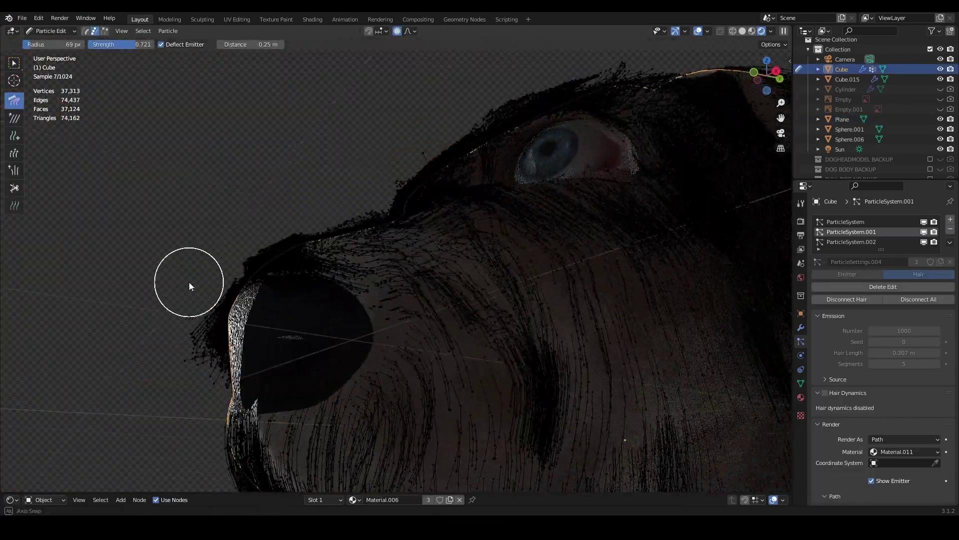
{"action": "middle_click_drag", "start_coordinate": [189, 281], "coordinate": [289, 391]}
{"action": "mouse_move", "coordinate": [380, 384]}
{"action": "middle_mouse_down"}
{"action": "mouse_move", "coordinate": [389, 416]}
{"action": "mouse_move", "coordinate": [436, 276]}
{"action": "mouse_move", "coordinate": [507, 260]}
{"action": "middle_mouse_up"}
{"action": "key", "text": "Tab"}
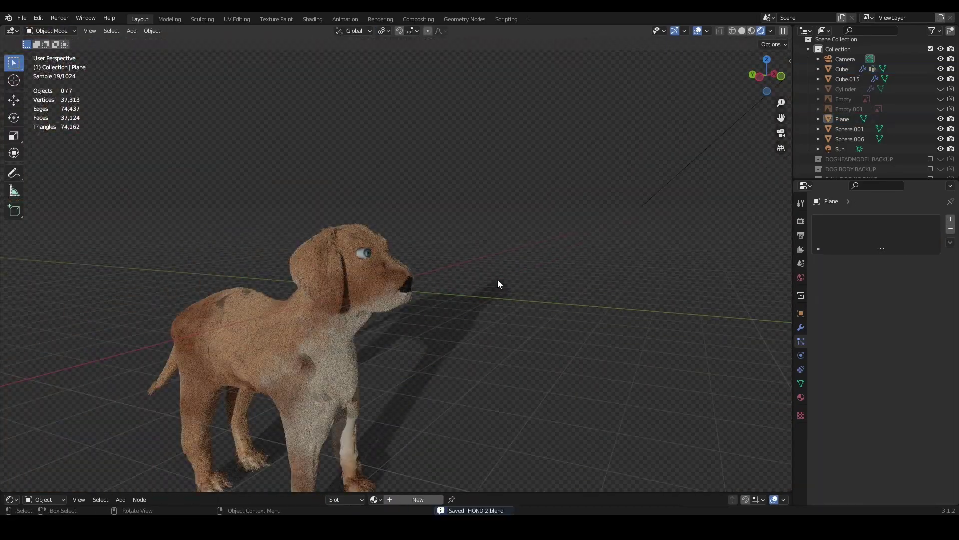